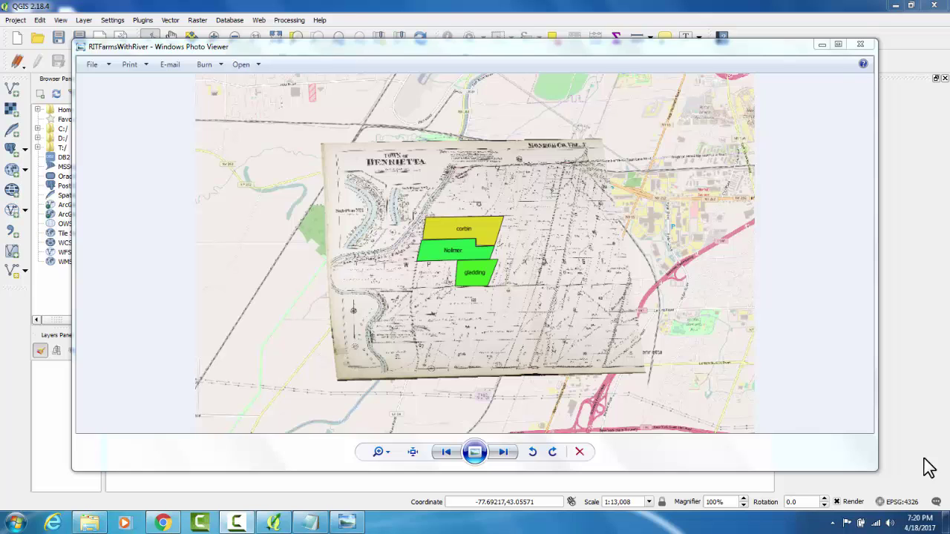
- Minimize Photo Viewer, open the Plugins manager and search for OpenLayers
{"action": "left_click", "coordinate": [823, 45]}
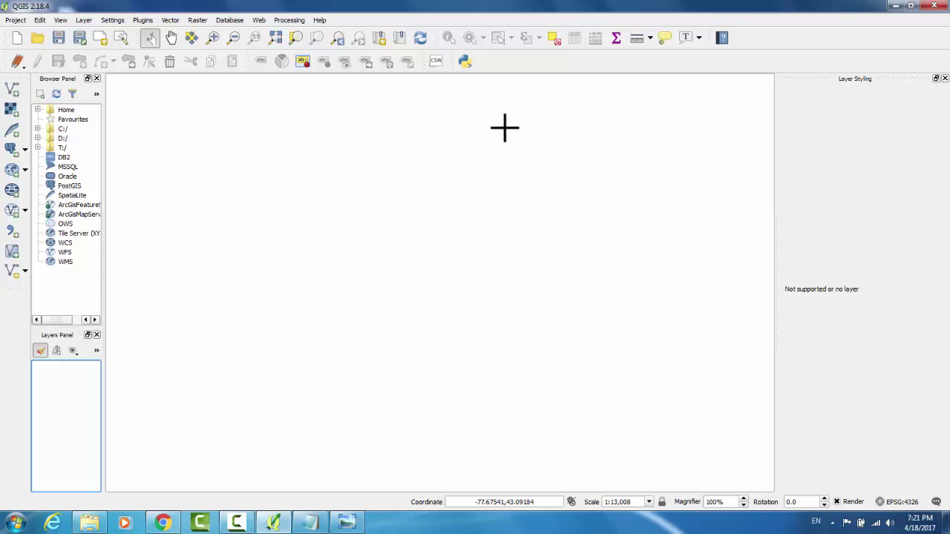
{"action": "left_click", "coordinate": [143, 21]}
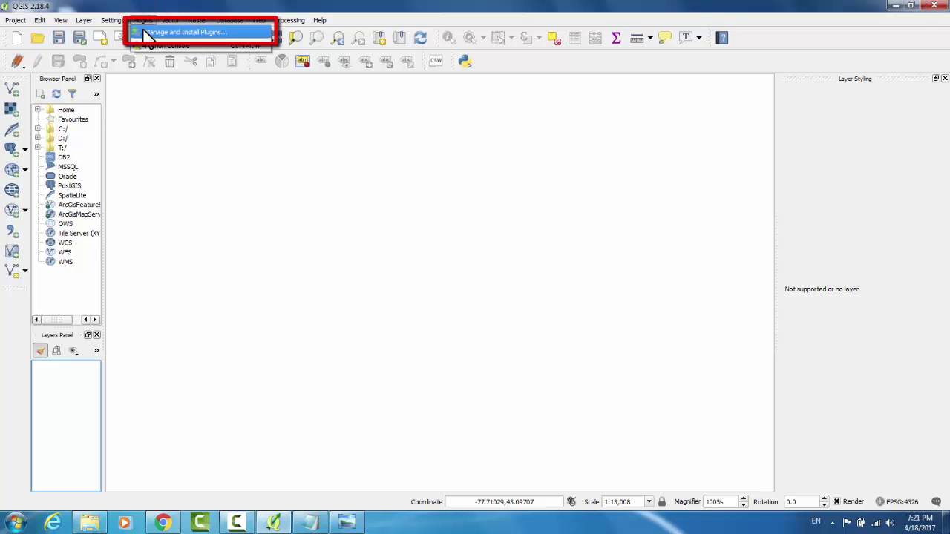
{"action": "left_click", "coordinate": [145, 32]}
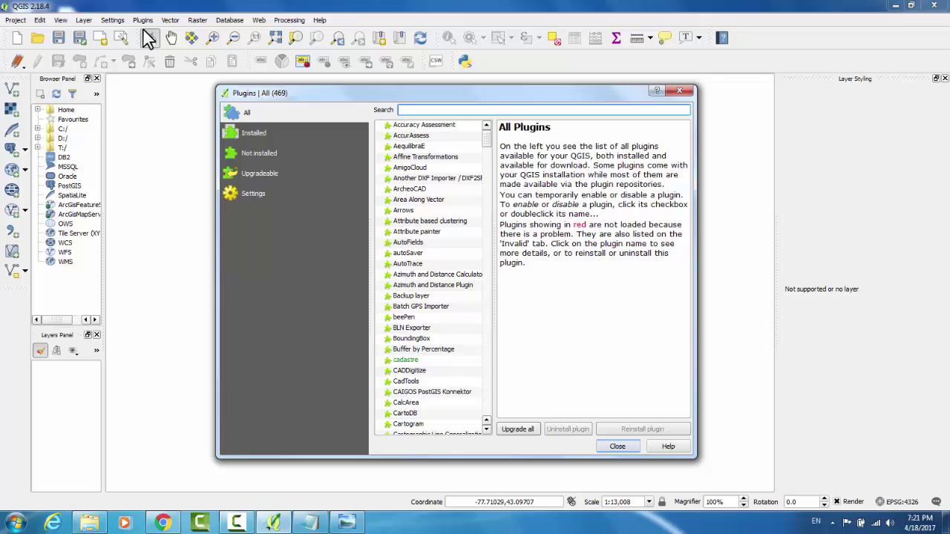
{"action": "type", "text": "open"}
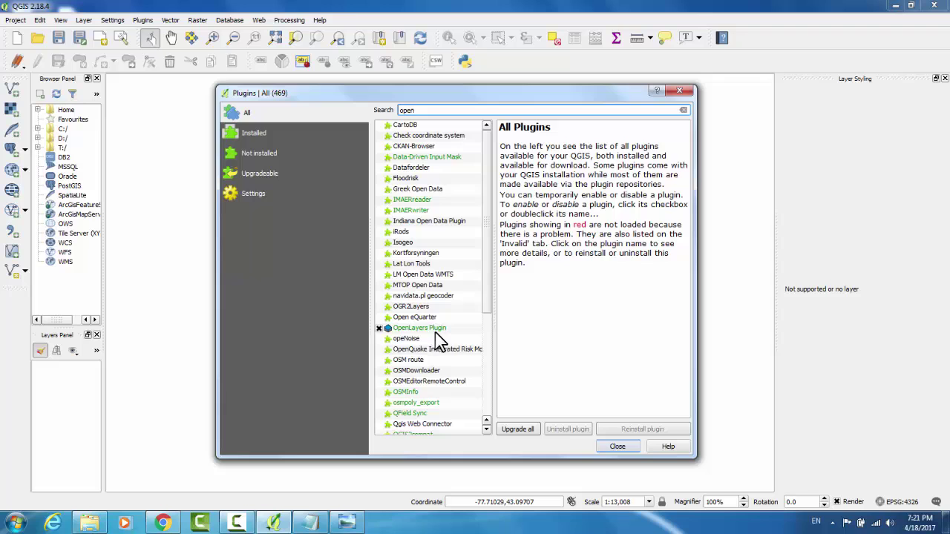
- Search for Georeferencer GDAL to confirm it is installed, then clear the search and close
{"action": "double_click", "coordinate": [435, 109]}
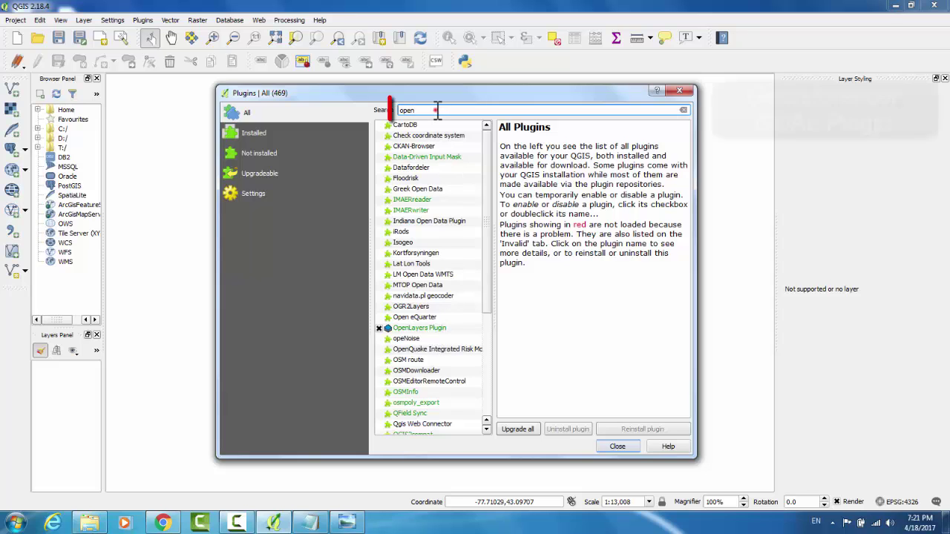
{"action": "key", "text": "BackSpace"}
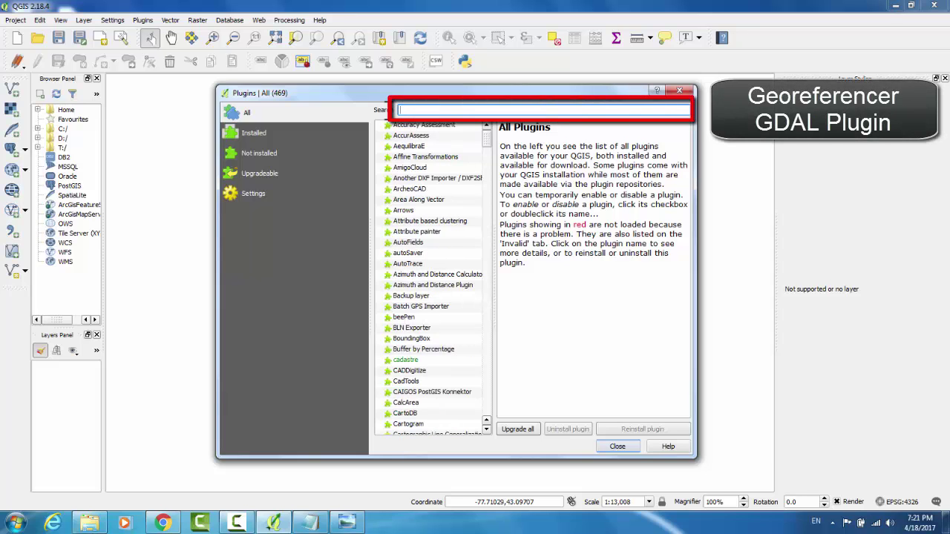
{"action": "type", "text": "geore"}
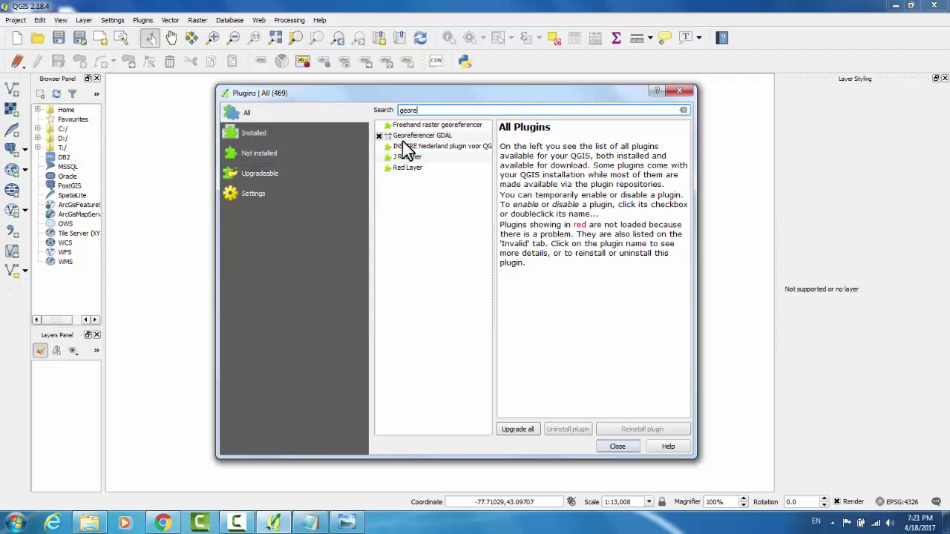
{"action": "left_click_drag", "start_coordinate": [460, 110], "coordinate": [398, 110]}
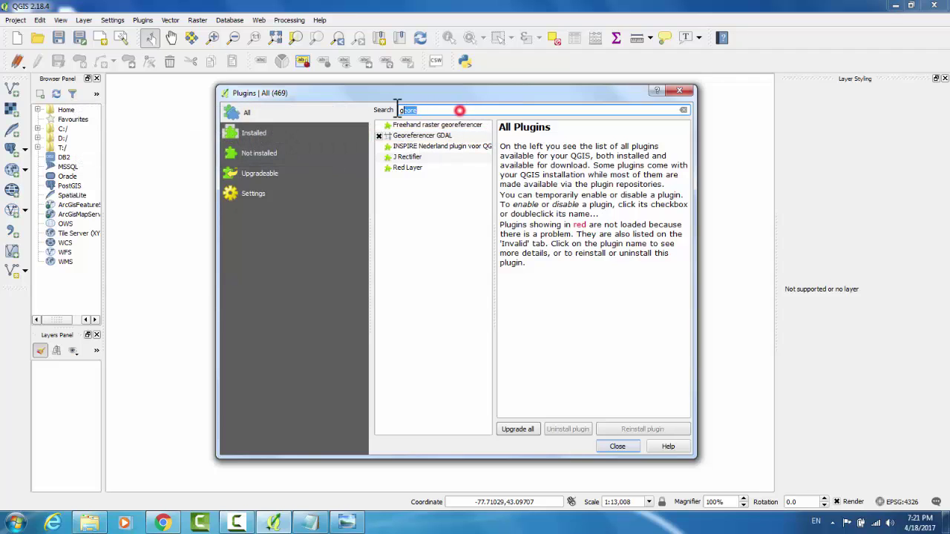
{"action": "key", "text": "BackSpace"}
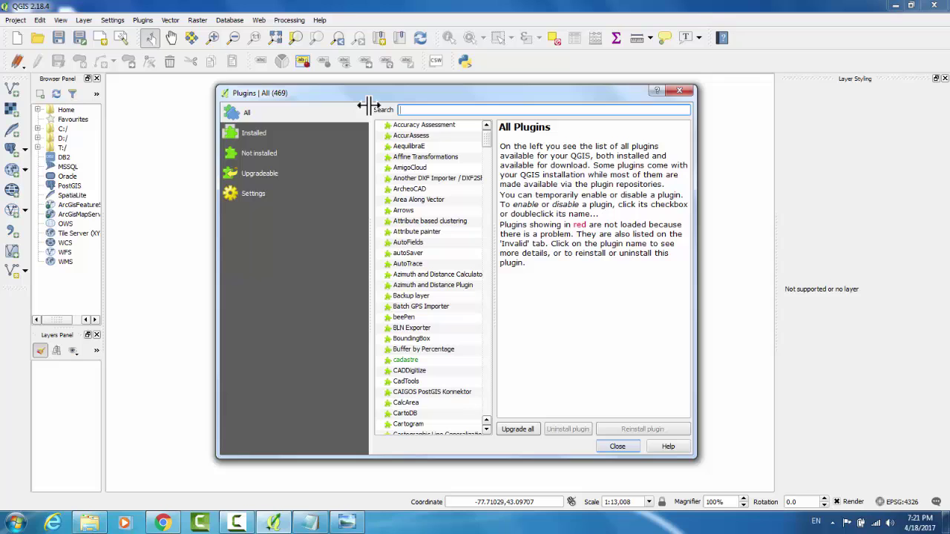
{"action": "left_click", "coordinate": [620, 446]}
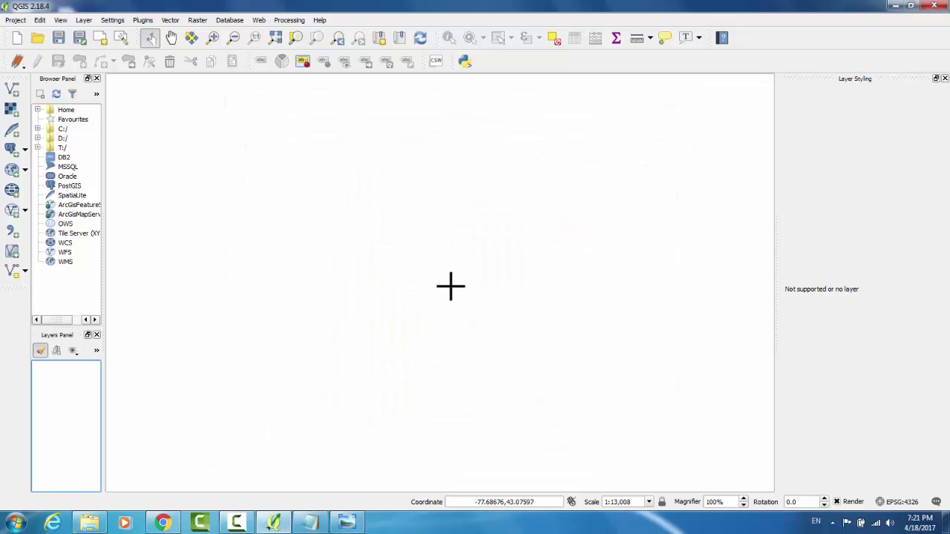
- Add the OpenStreetMap basemap via Web > OpenLayers plugin > OpenStreetMap
{"action": "left_click", "coordinate": [257, 20]}
{"action": "mouse_move", "coordinate": [261, 44]}
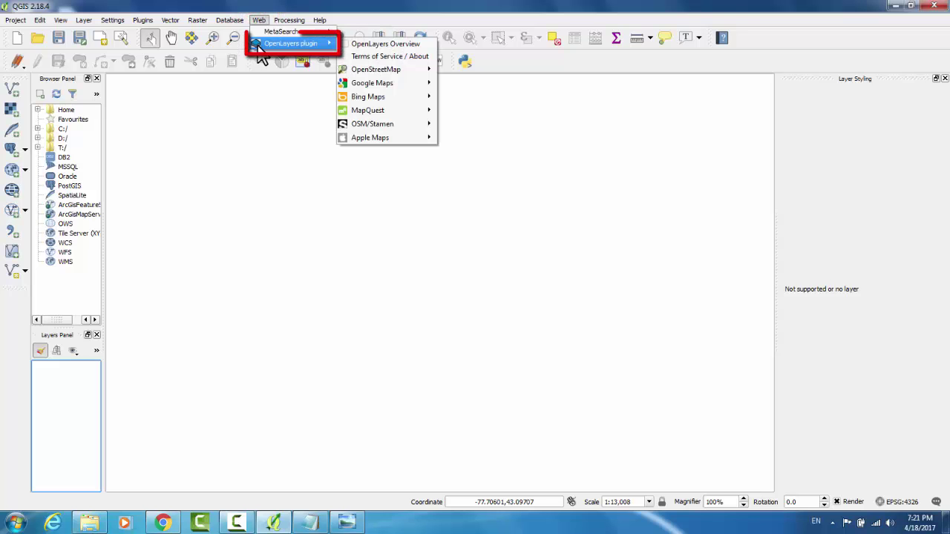
{"action": "mouse_move", "coordinate": [380, 70]}
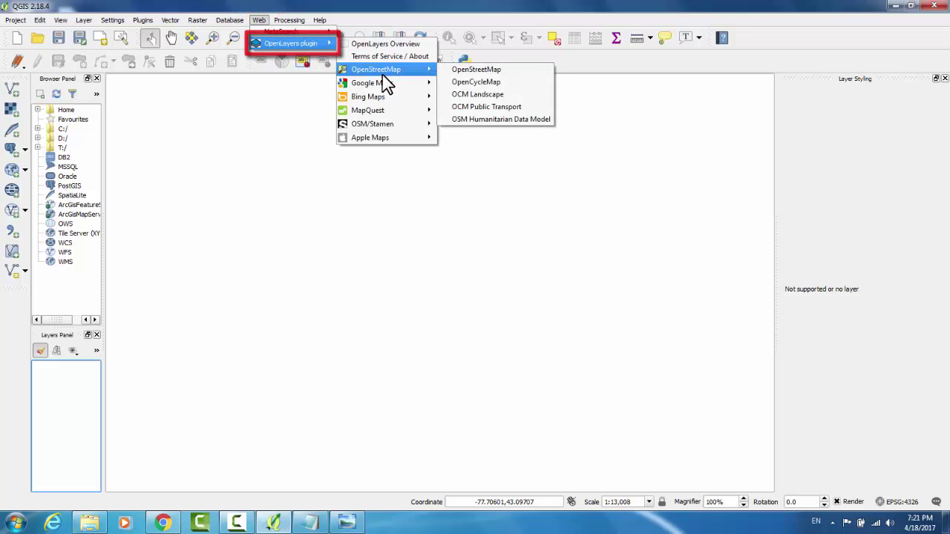
{"action": "left_click", "coordinate": [462, 71]}
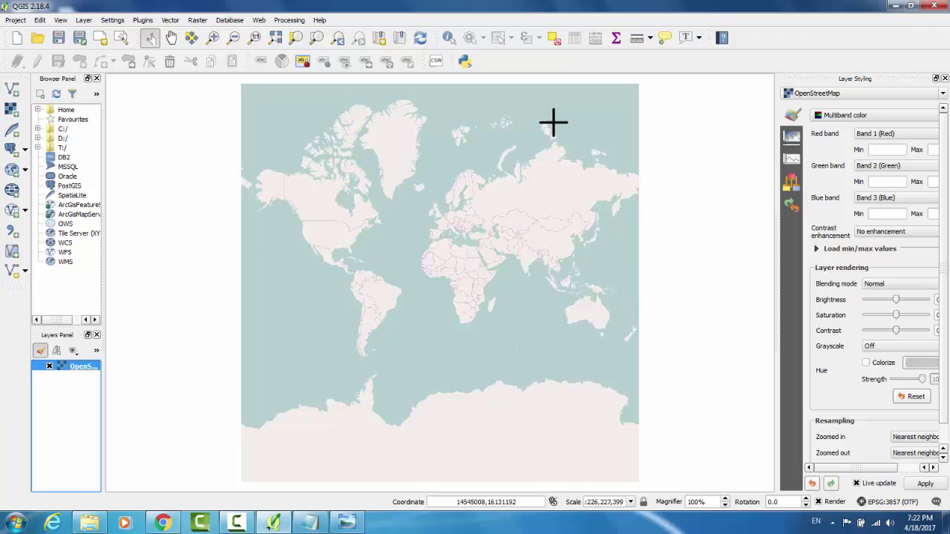
- Set the project CRS to WGS 84 / Pseudo Mercator (EPSG:3857) in Project Properties
{"action": "left_click", "coordinate": [13, 19]}
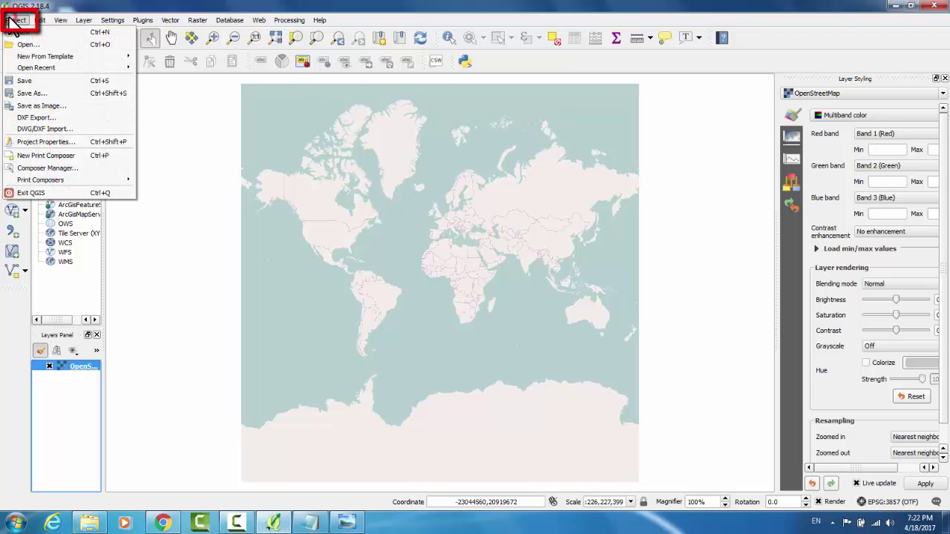
{"action": "left_click", "coordinate": [30, 143]}
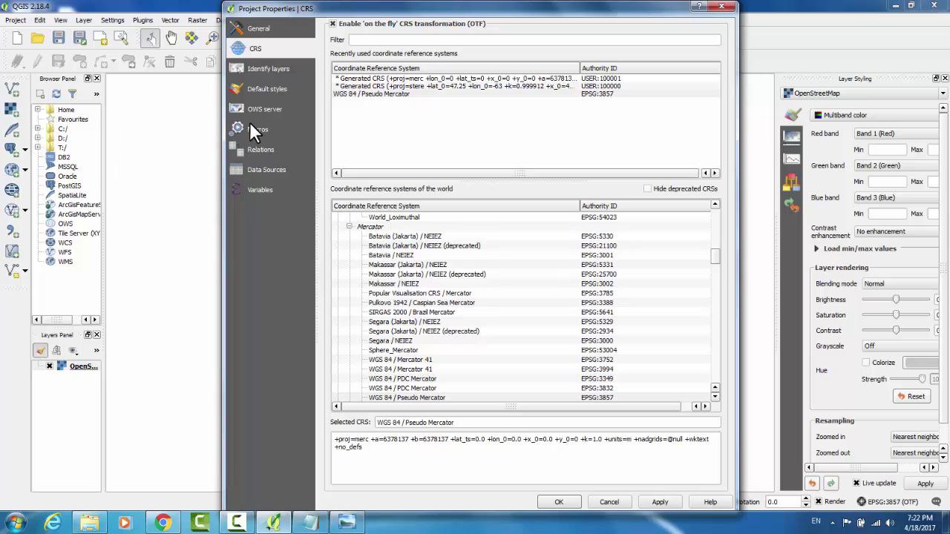
{"action": "left_click", "coordinate": [361, 94]}
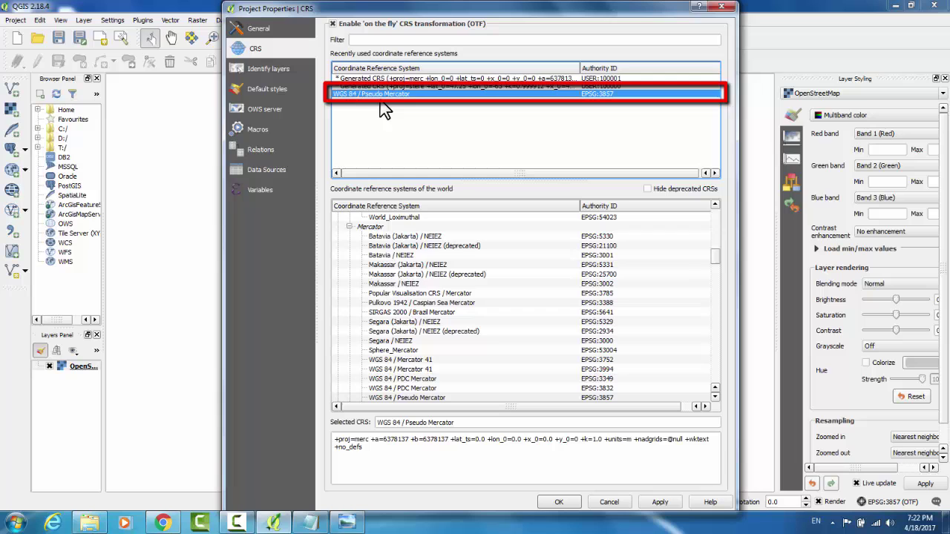
{"action": "left_click", "coordinate": [660, 502]}
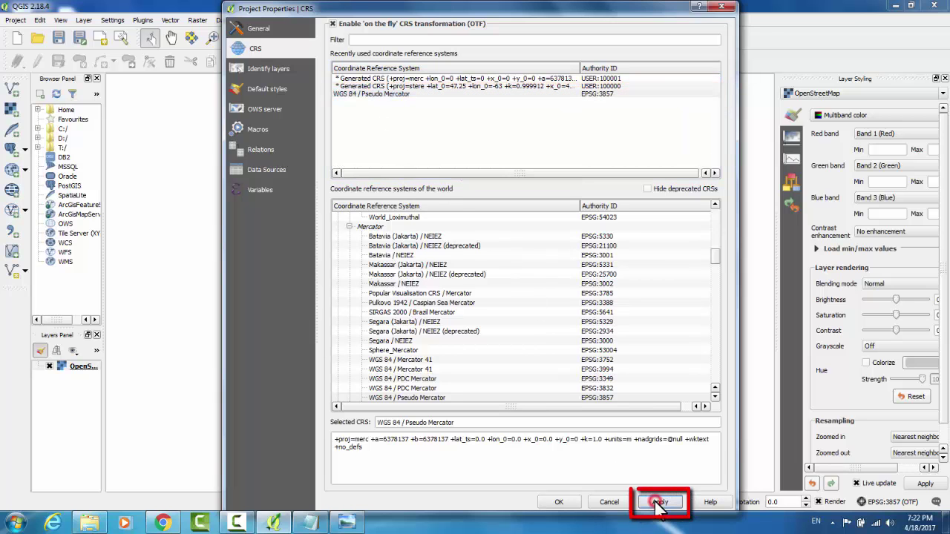
{"action": "left_click", "coordinate": [565, 503]}
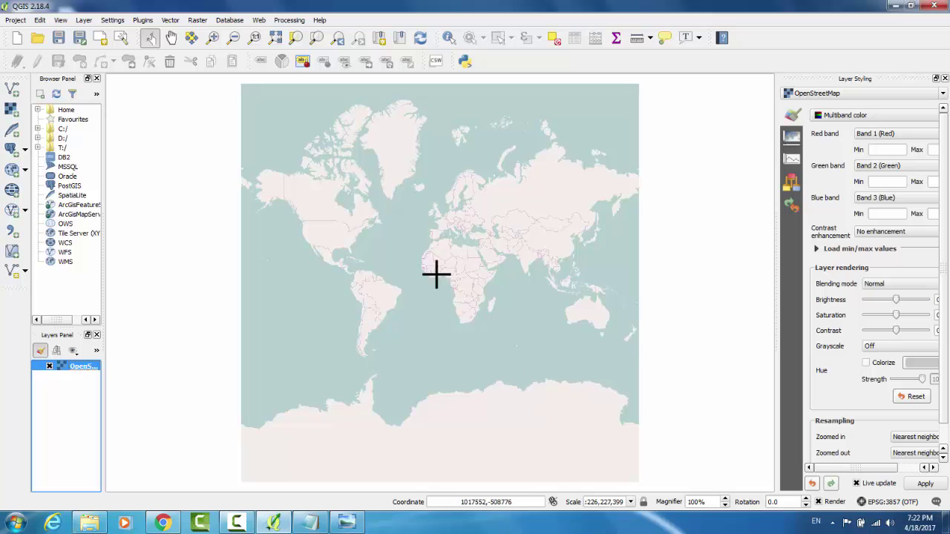
- Centre the map on coordinates -8646787,5324730 pasted from the Rochester notes
{"action": "left_click", "coordinate": [362, 228]}
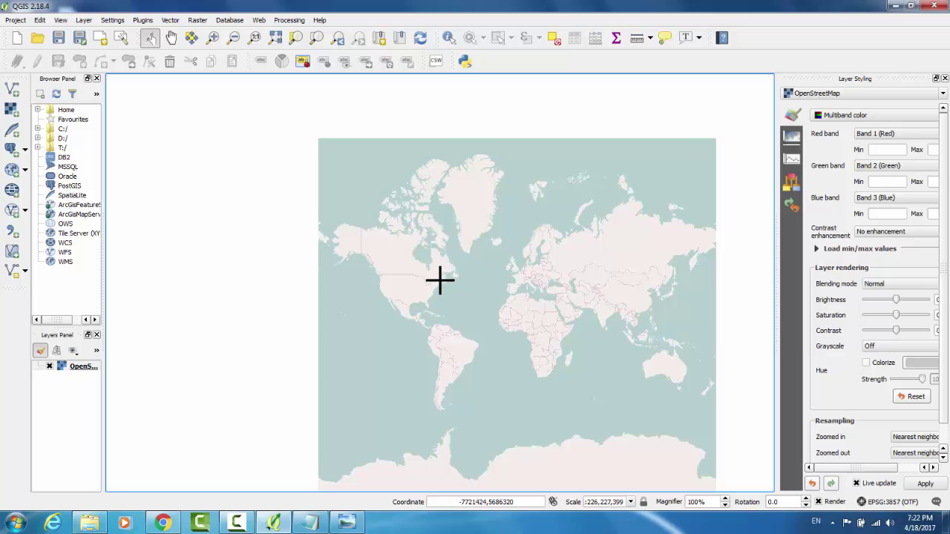
{"action": "left_click", "coordinate": [310, 523]}
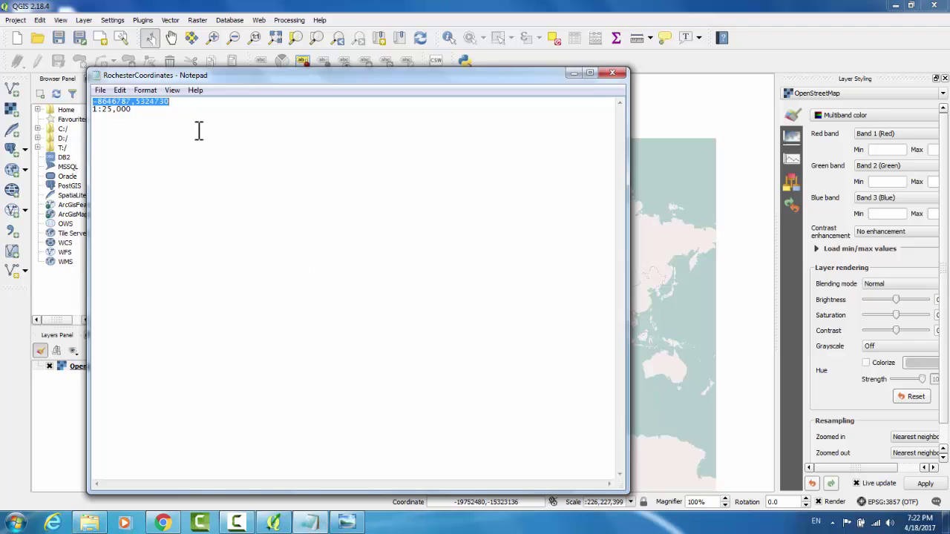
{"action": "left_click", "coordinate": [572, 73]}
{"action": "left_click_drag", "start_coordinate": [529, 502], "coordinate": [433, 502]}
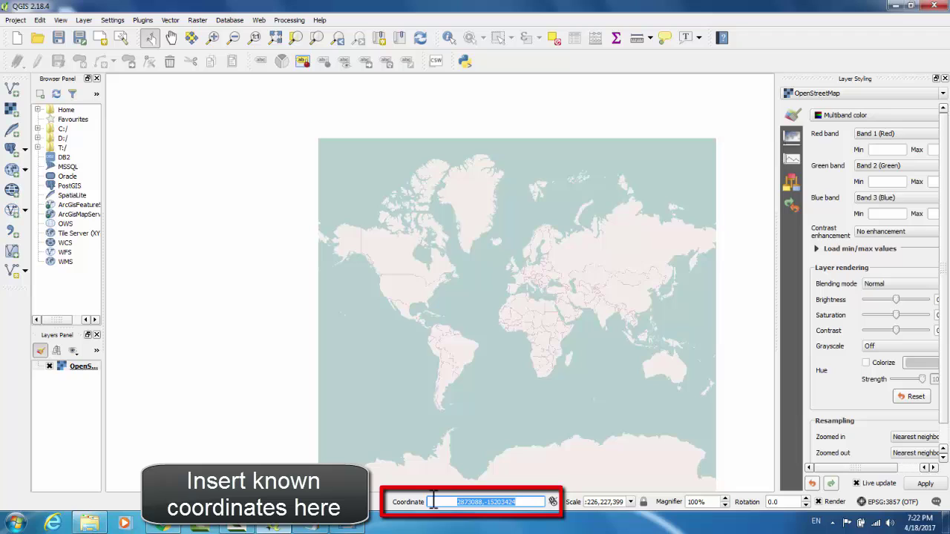
{"action": "type", "text": "-8646787,5324730"}
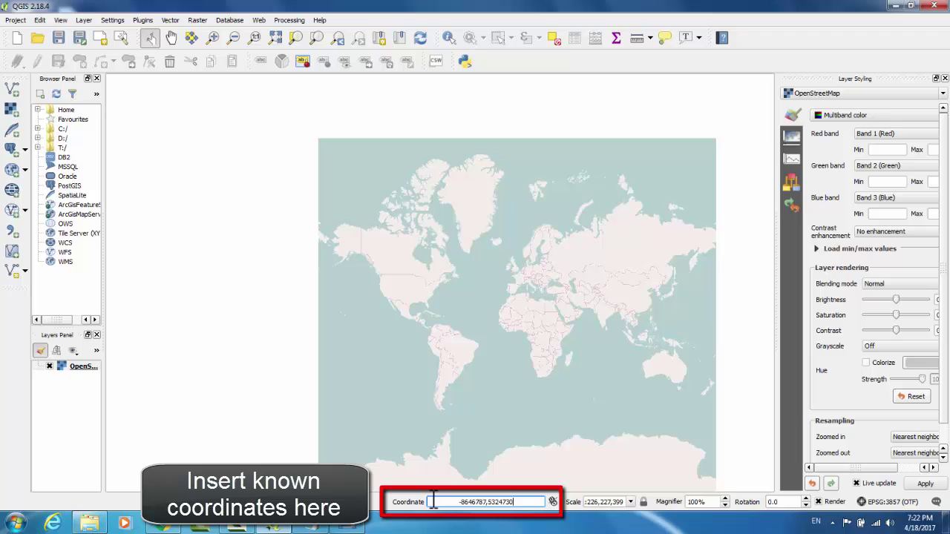
- Zoom the map to a 1:25,000 scale
{"action": "left_click", "coordinate": [609, 502]}
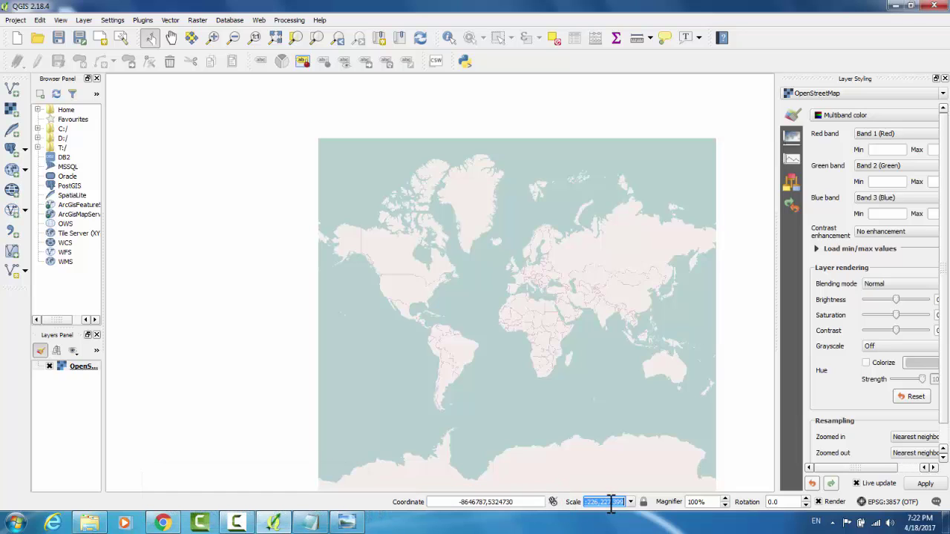
{"action": "type", "text": "1:25,00"}
{"action": "key", "text": "Return"}
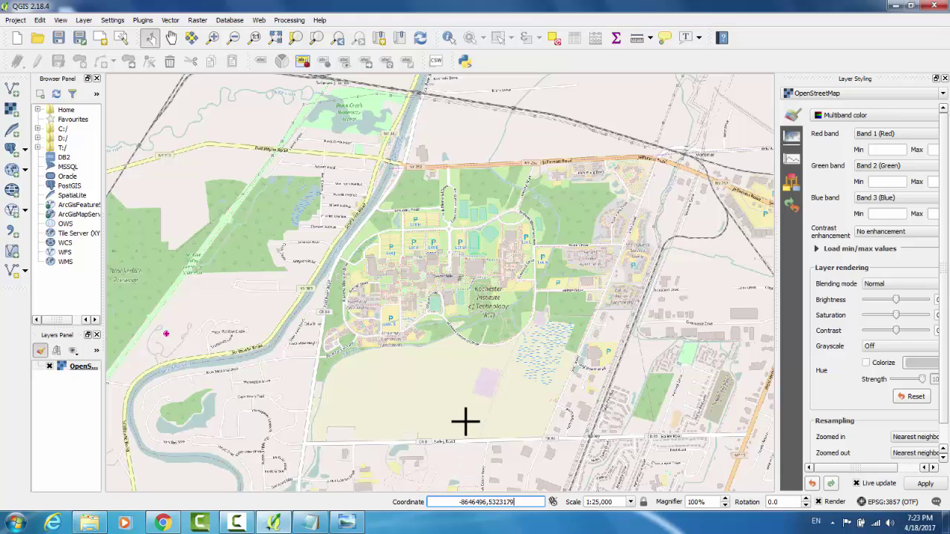
- Open the Georeferencer from the Raster menu
{"action": "left_click", "coordinate": [198, 21]}
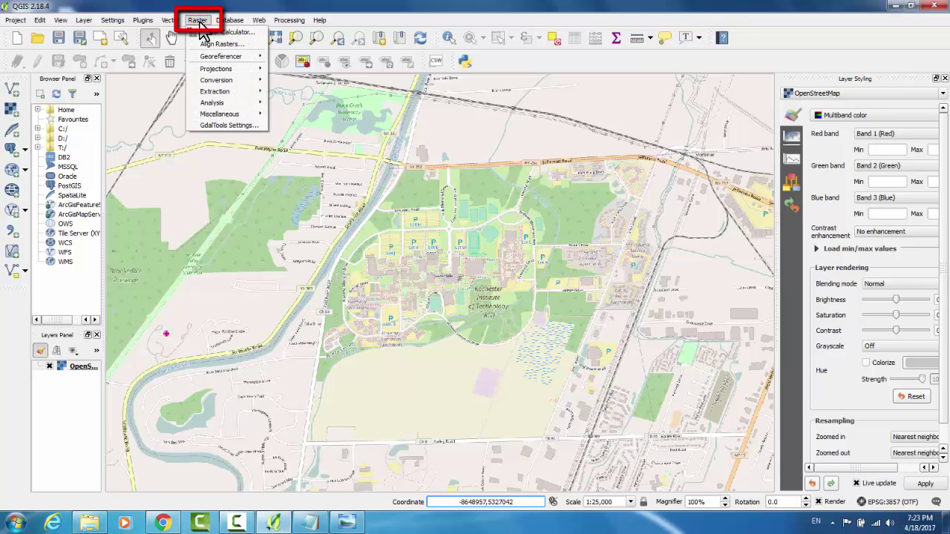
{"action": "mouse_move", "coordinate": [202, 55]}
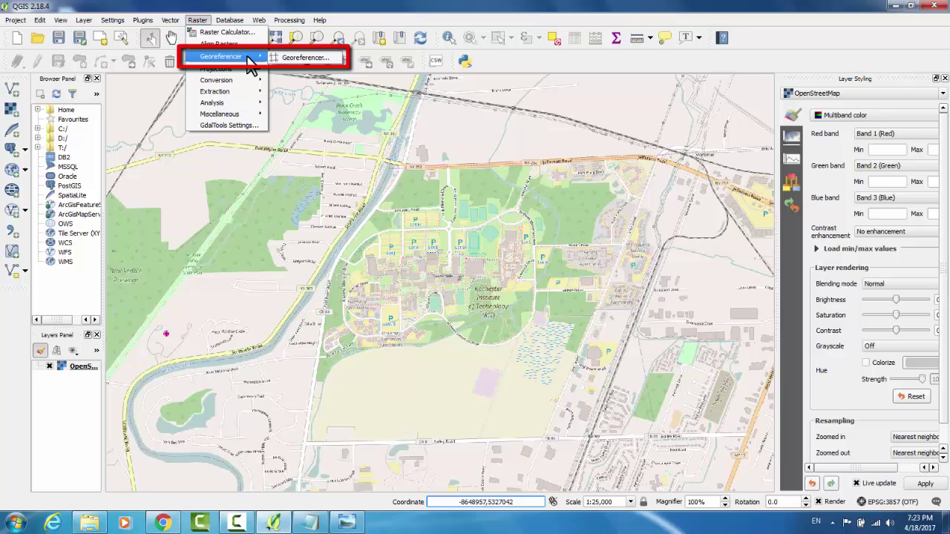
{"action": "left_click", "coordinate": [321, 56]}
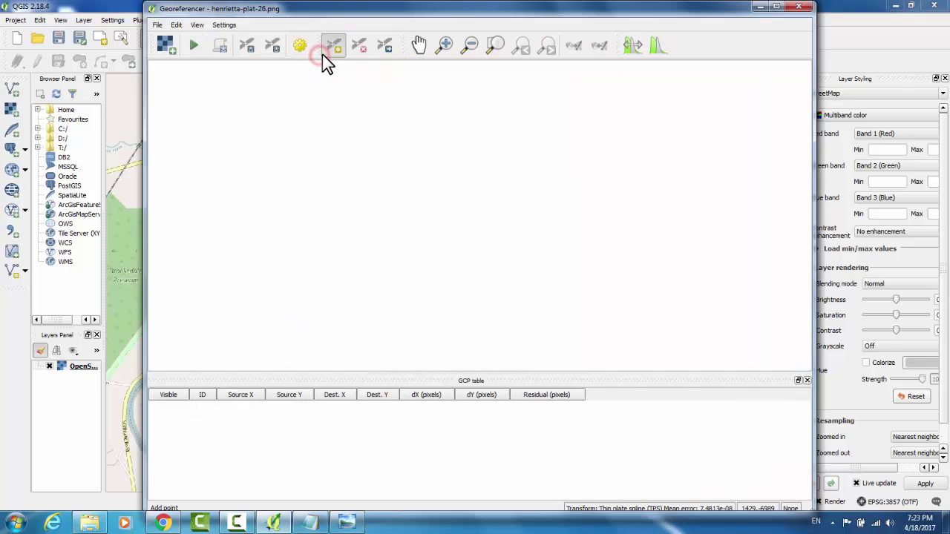
- Load the henrietta-plat-26 image and assign it WGS 84 / Pseudo Mercator (EPSG:3857)
{"action": "left_click", "coordinate": [157, 27]}
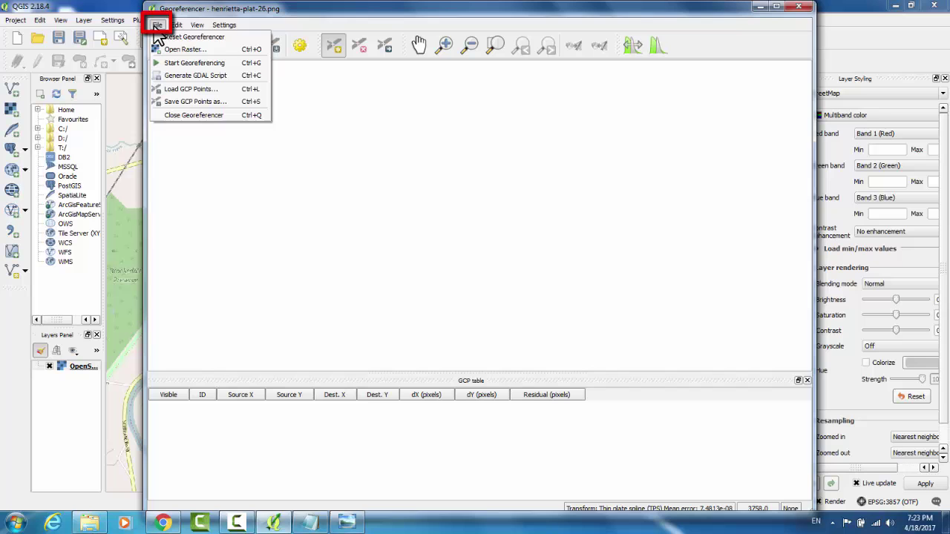
{"action": "left_click", "coordinate": [178, 49]}
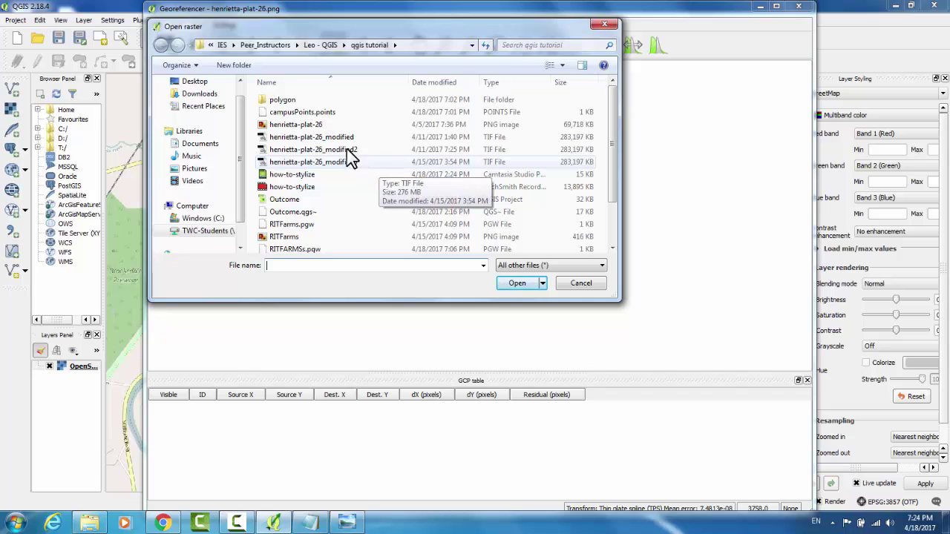
{"action": "left_click", "coordinate": [308, 124]}
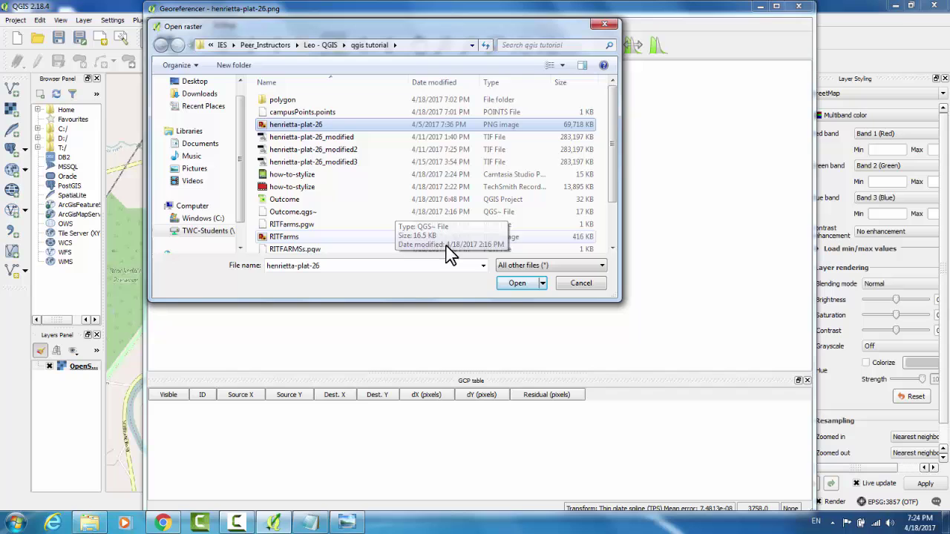
{"action": "left_click", "coordinate": [516, 285]}
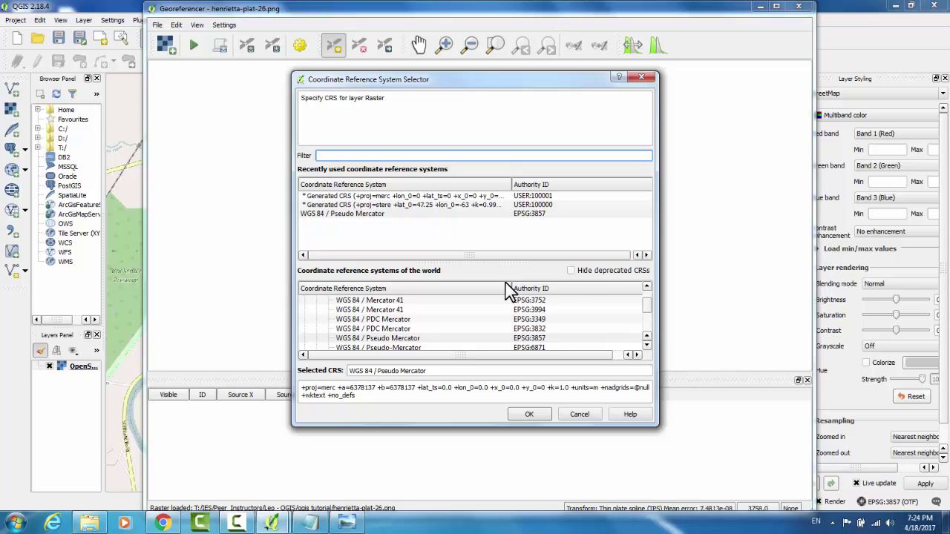
{"action": "left_click", "coordinate": [369, 214]}
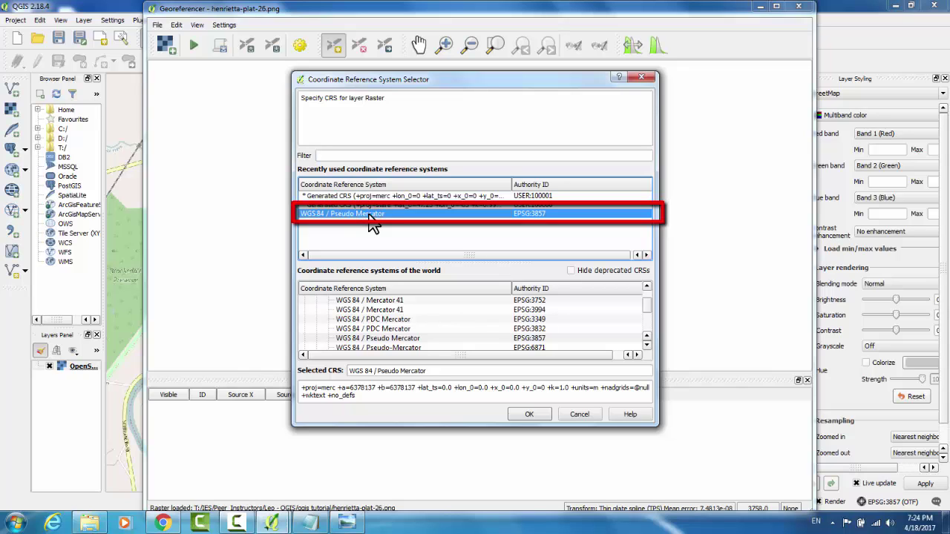
{"action": "left_click", "coordinate": [532, 414]}
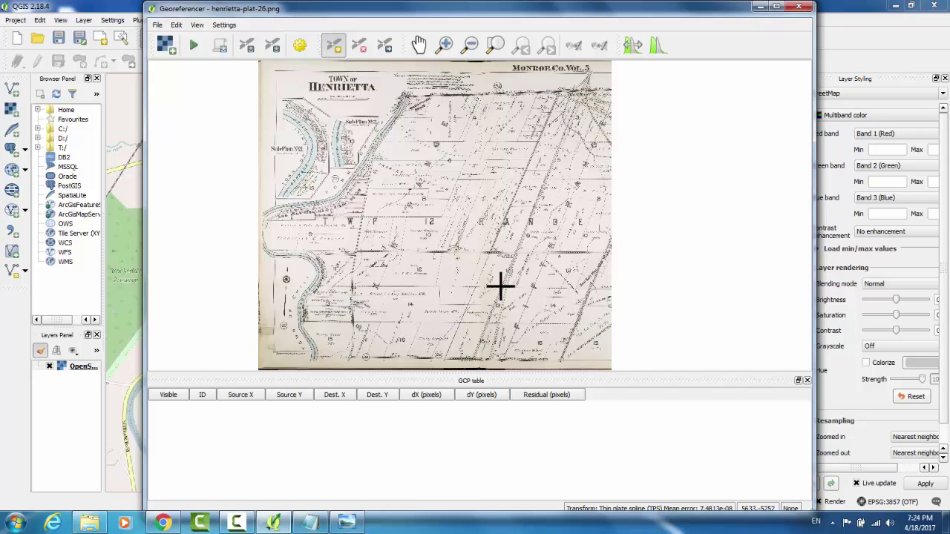
- Place a control point on the plat and match it to map location -8.64512e+06, 5.32299e+06
{"action": "left_click", "coordinate": [500, 285]}
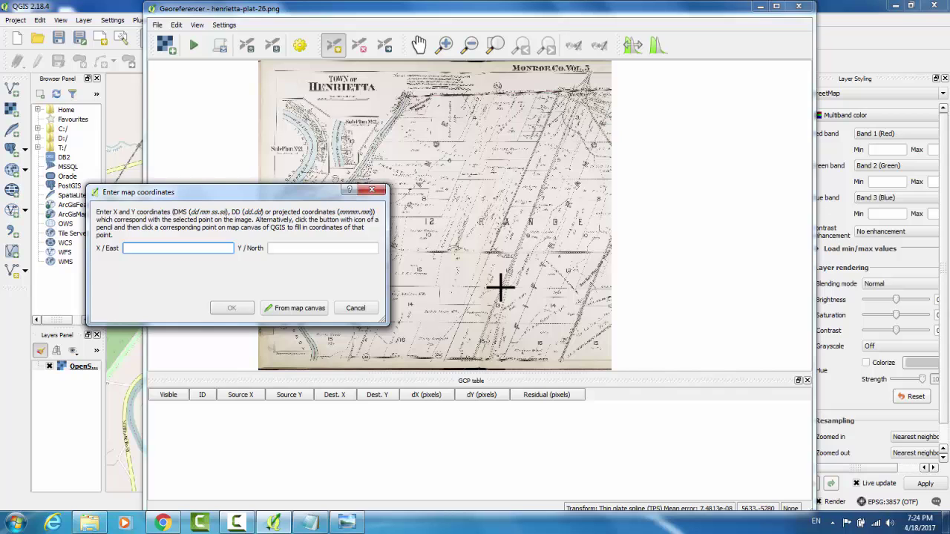
{"action": "left_click", "coordinate": [296, 310]}
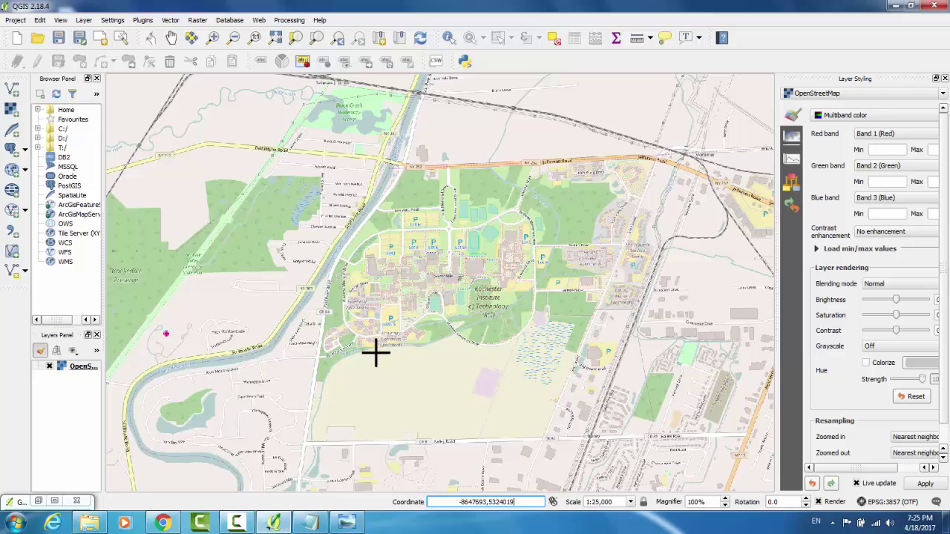
{"action": "left_click", "coordinate": [589, 440]}
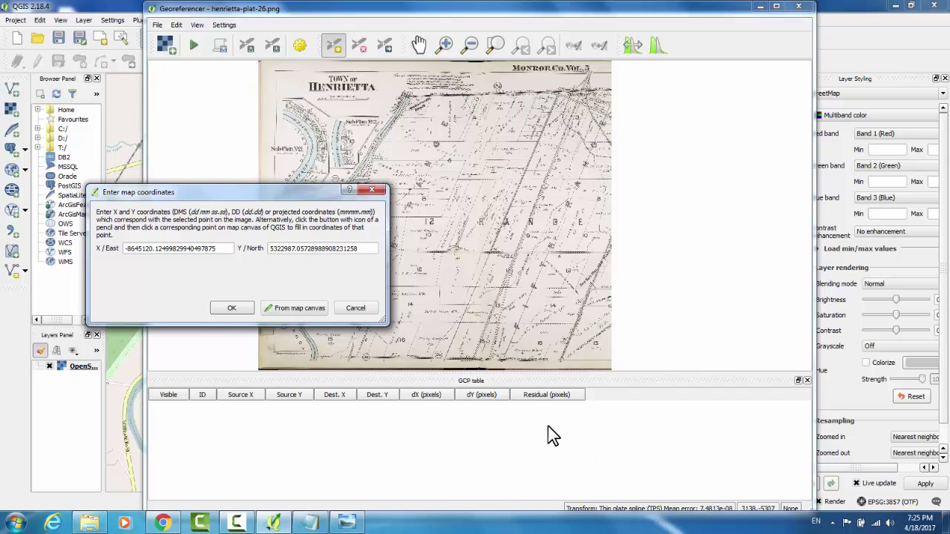
{"action": "left_click", "coordinate": [232, 309]}
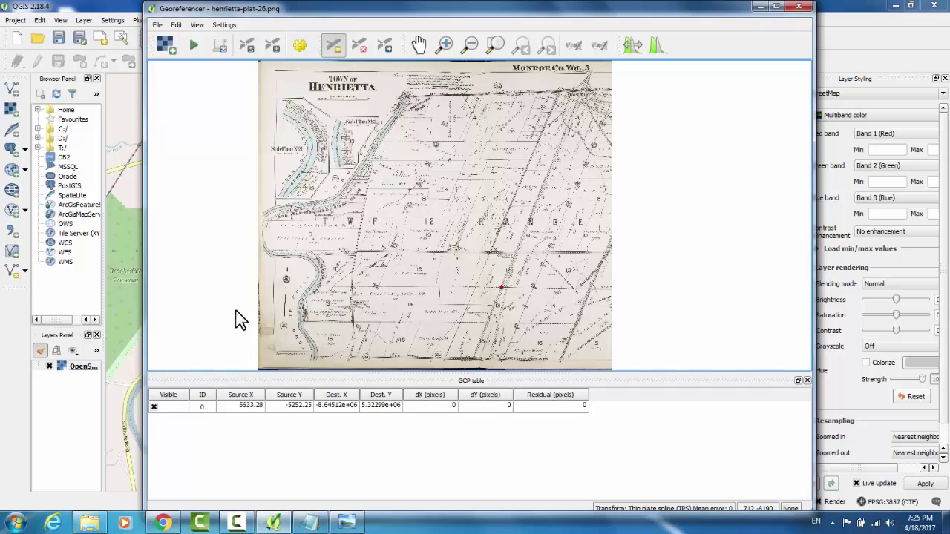
- Load campusPoints.points, replacing the table with four ground control points (IDs 0–3)
{"action": "left_click", "coordinate": [158, 24]}
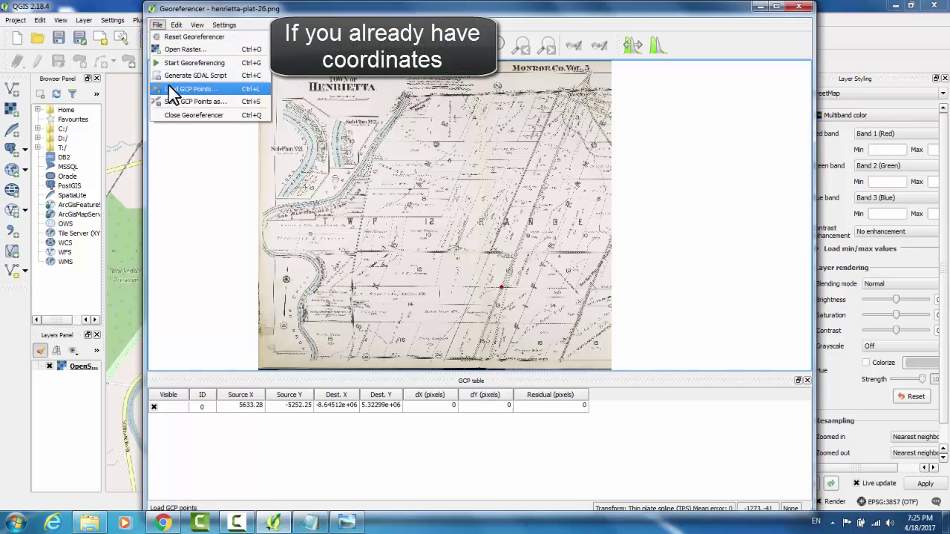
{"action": "left_click", "coordinate": [169, 88]}
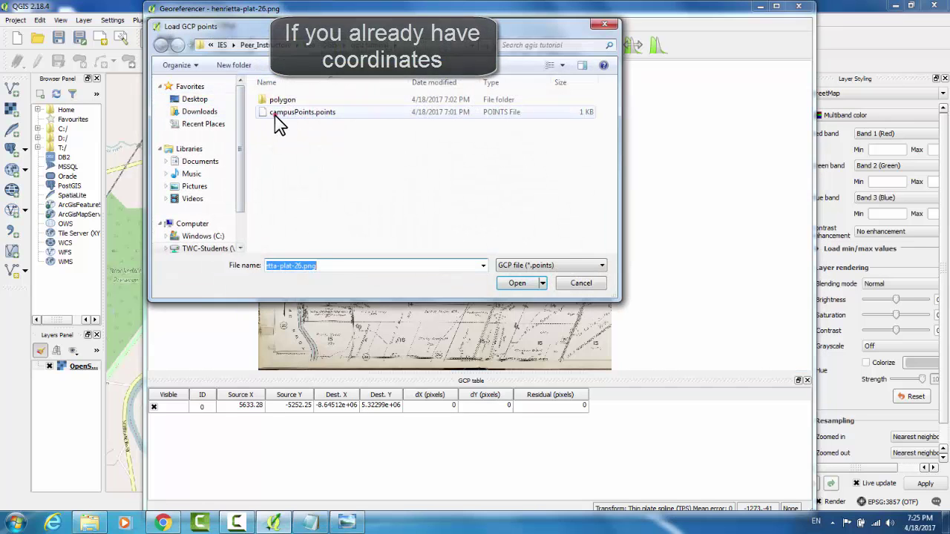
{"action": "left_click", "coordinate": [275, 113]}
{"action": "left_click", "coordinate": [516, 283]}
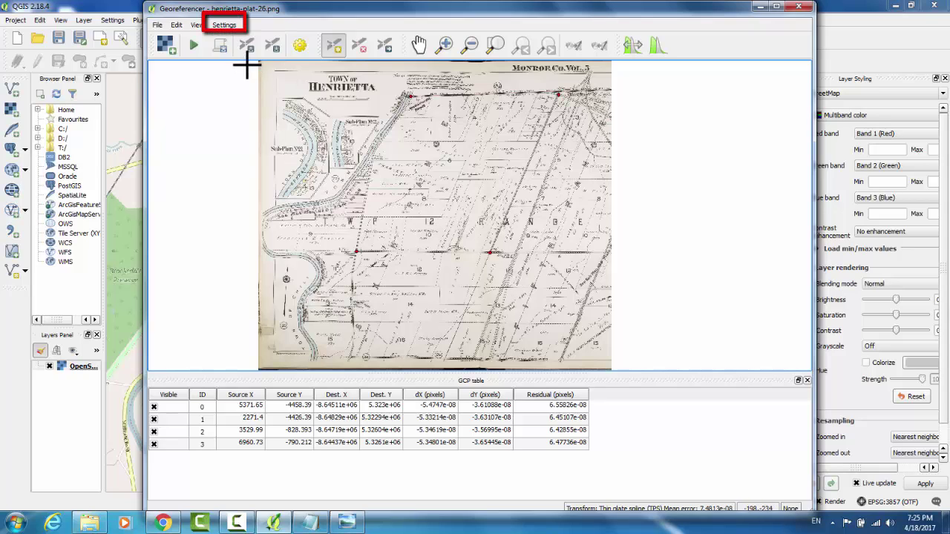
- In Transformation Settings, keep Thin Plate Spline, Nearest neighbour resampling and the selected CRS
{"action": "left_click", "coordinate": [224, 25]}
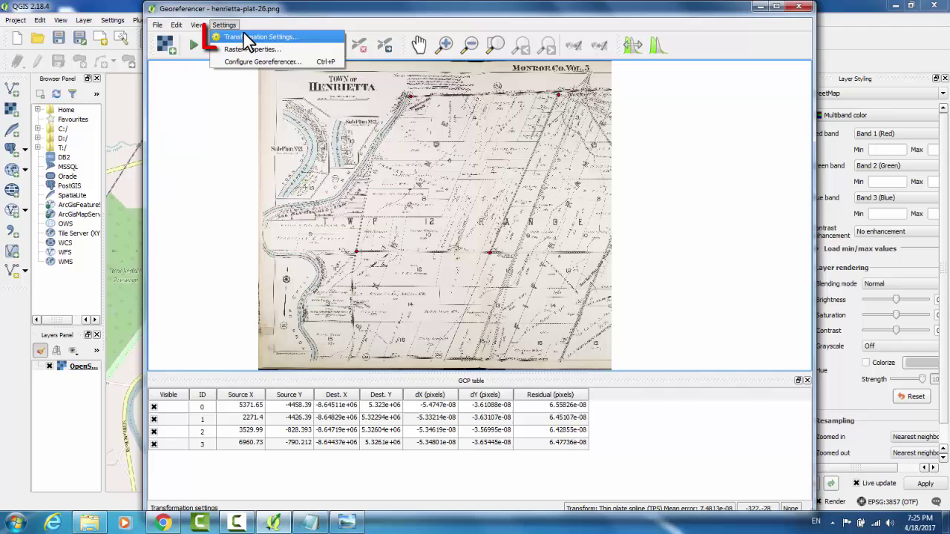
{"action": "left_click", "coordinate": [248, 37]}
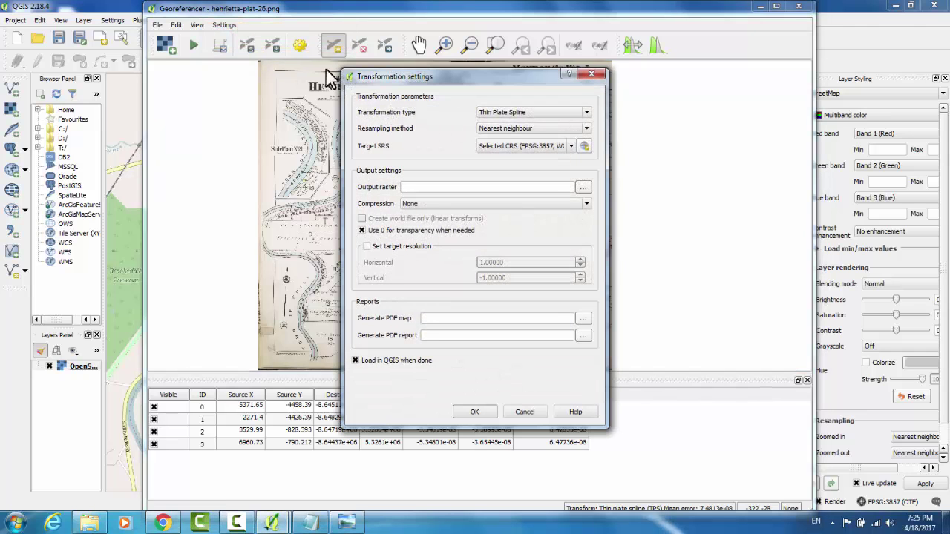
{"action": "left_click", "coordinate": [589, 115]}
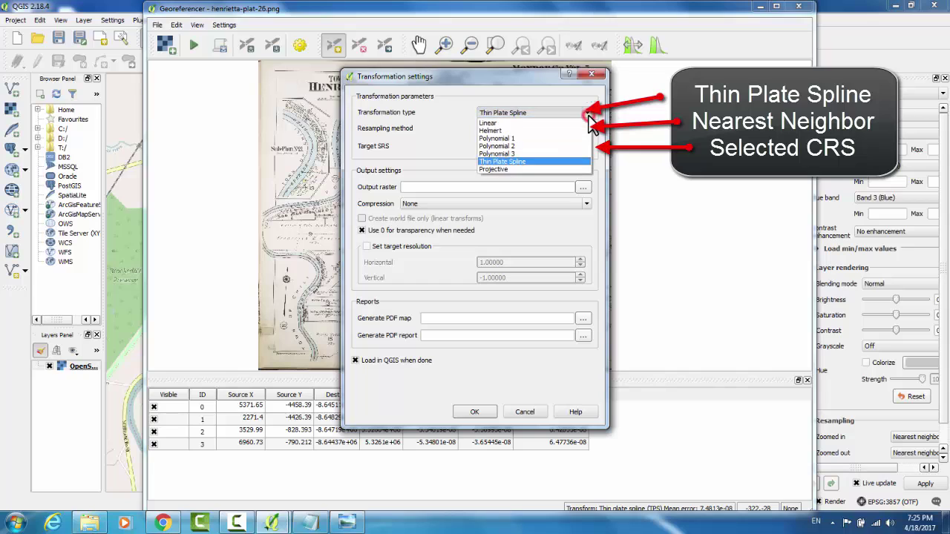
{"action": "left_click", "coordinate": [530, 160]}
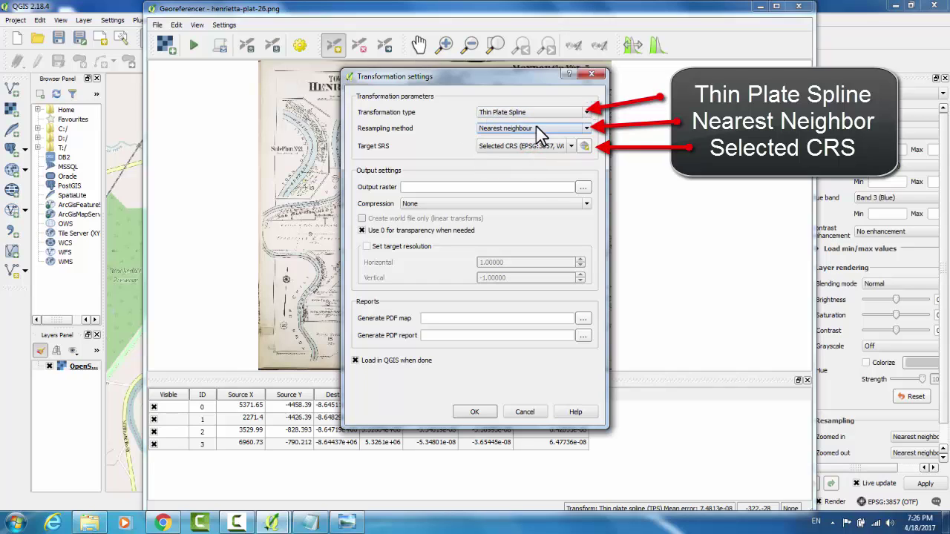
{"action": "left_click", "coordinate": [586, 129]}
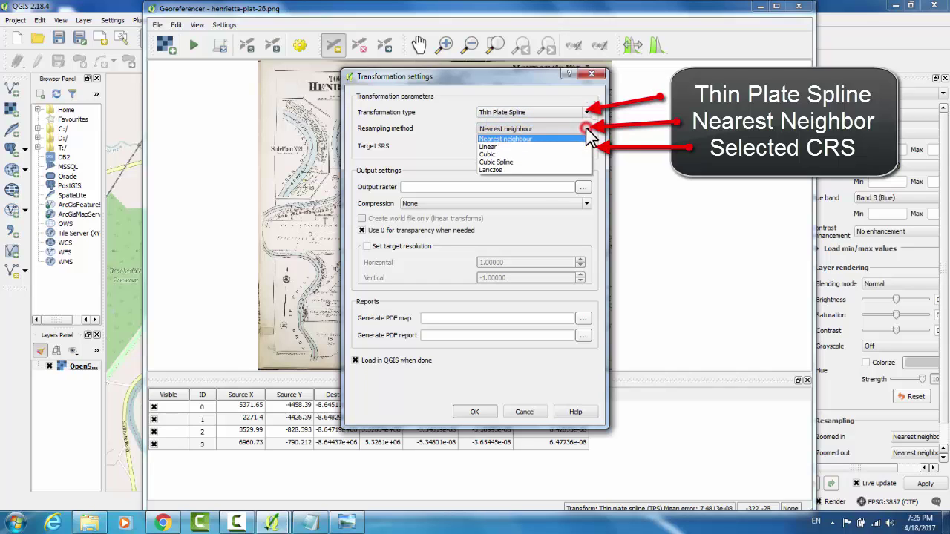
{"action": "left_click", "coordinate": [517, 138]}
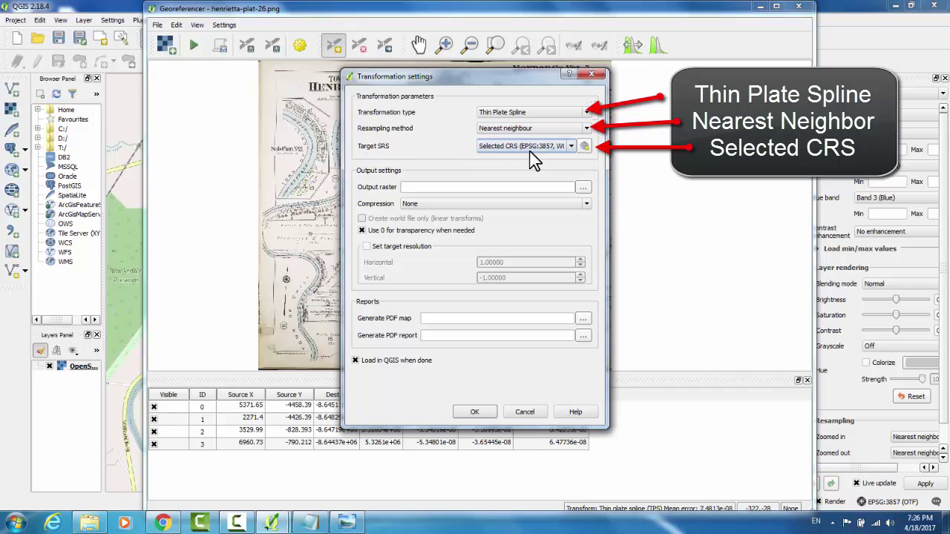
{"action": "left_click", "coordinate": [571, 147]}
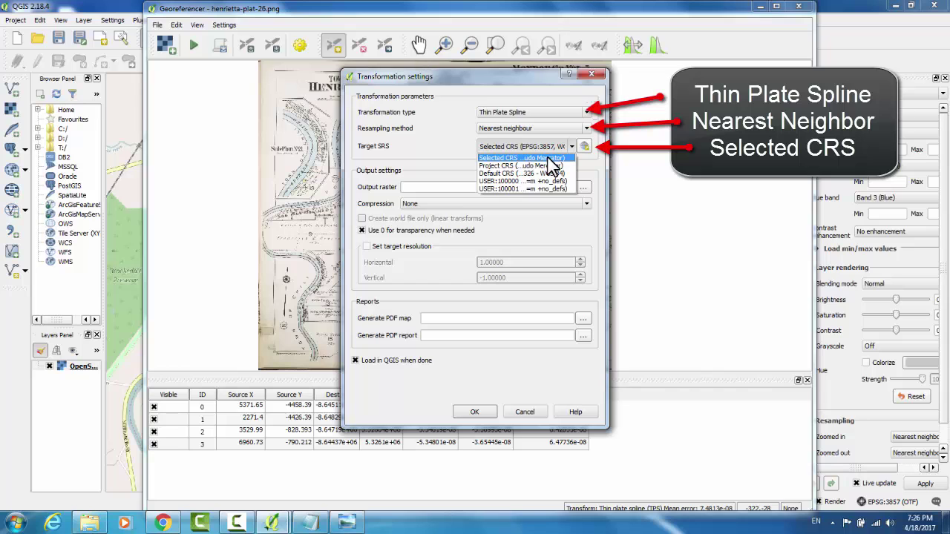
{"action": "left_click", "coordinate": [550, 158]}
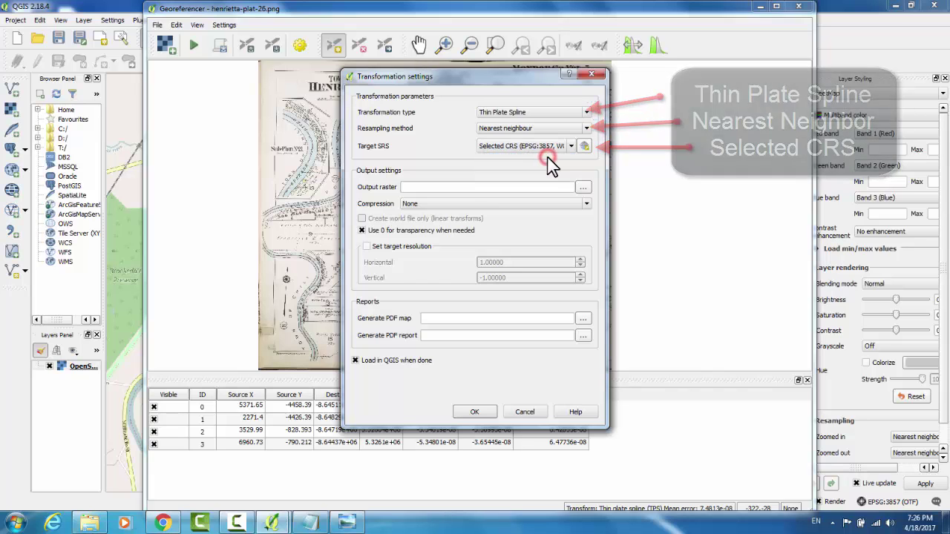
- Set the output raster to henrietta-plat-26_modified4.tif and confirm the settings
{"action": "left_click", "coordinate": [582, 188]}
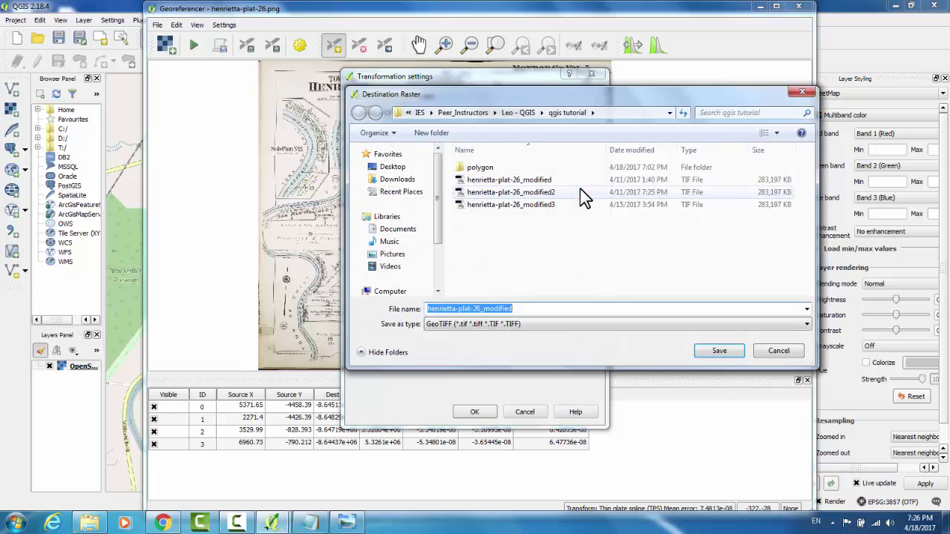
{"action": "left_click", "coordinate": [524, 309]}
{"action": "type", "text": "4"}
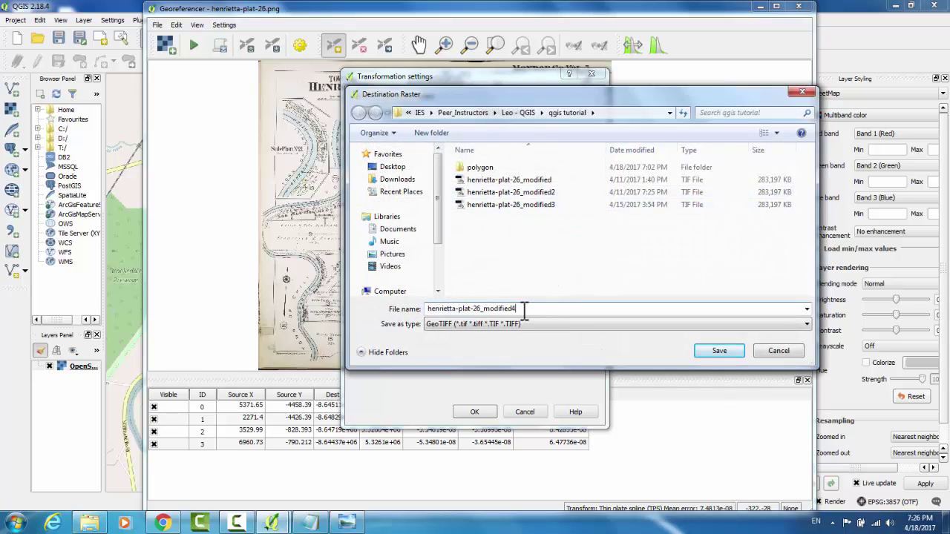
{"action": "left_click", "coordinate": [715, 353]}
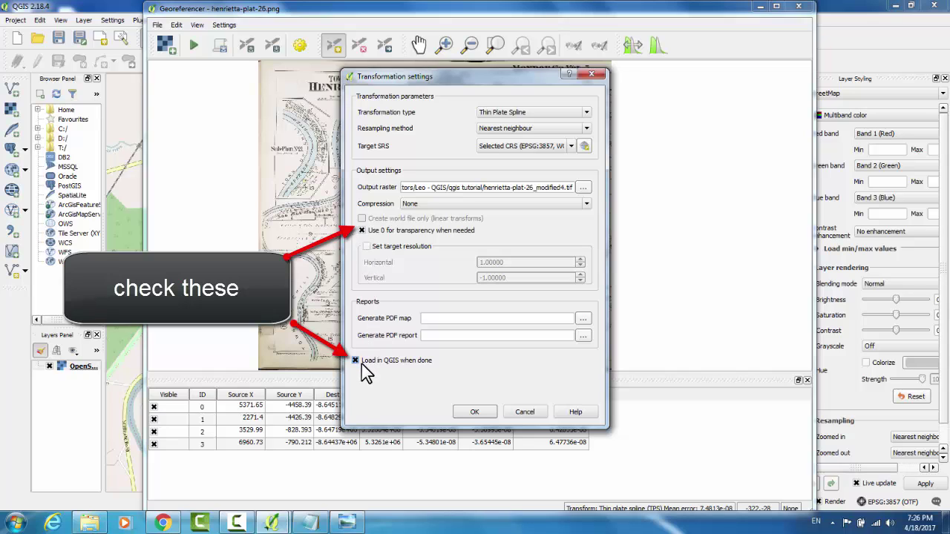
{"action": "left_click", "coordinate": [473, 411]}
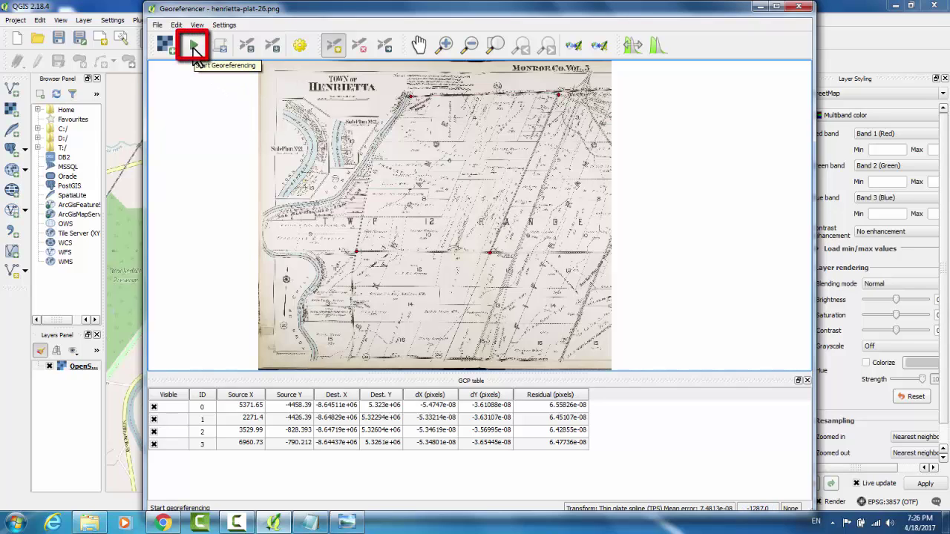
- Run georeferencing, hide the Georeferencer, and zoom out to 1:50,000 to see the plat over OpenStreetMap
{"action": "left_click", "coordinate": [195, 54]}
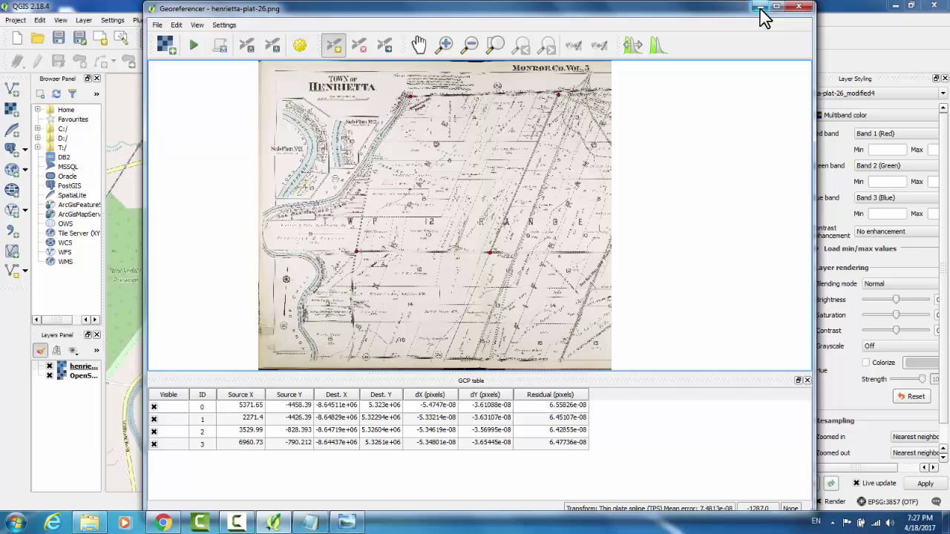
{"action": "left_click", "coordinate": [760, 6]}
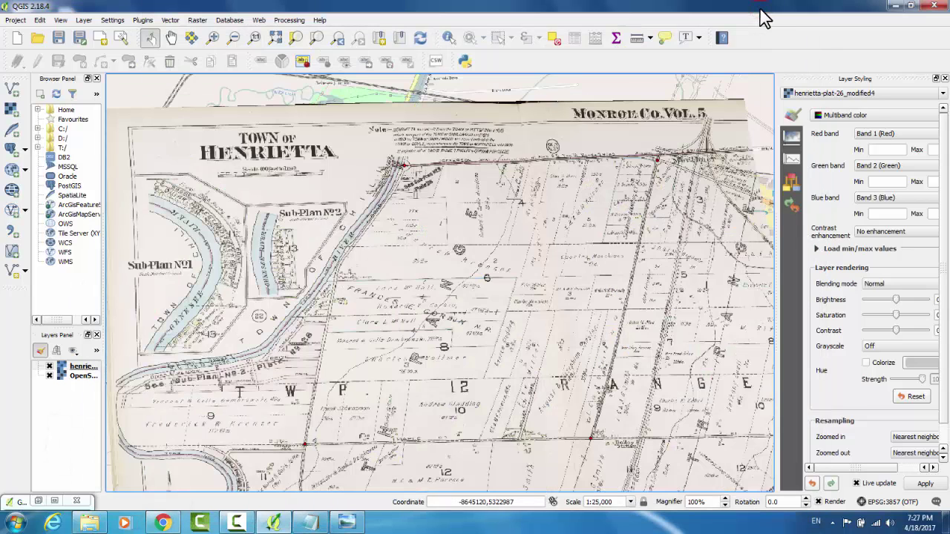
{"action": "scroll", "coordinate": [640, 423], "scroll_direction": "down", "scroll_amount": 1}
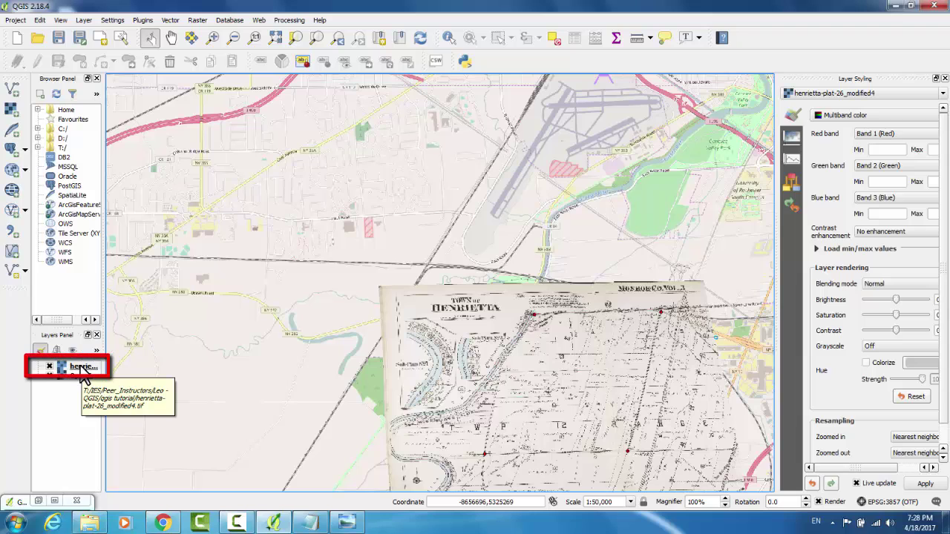
- Open the plat layer's properties and apply a partial global transparency
{"action": "right_click", "coordinate": [80, 368]}
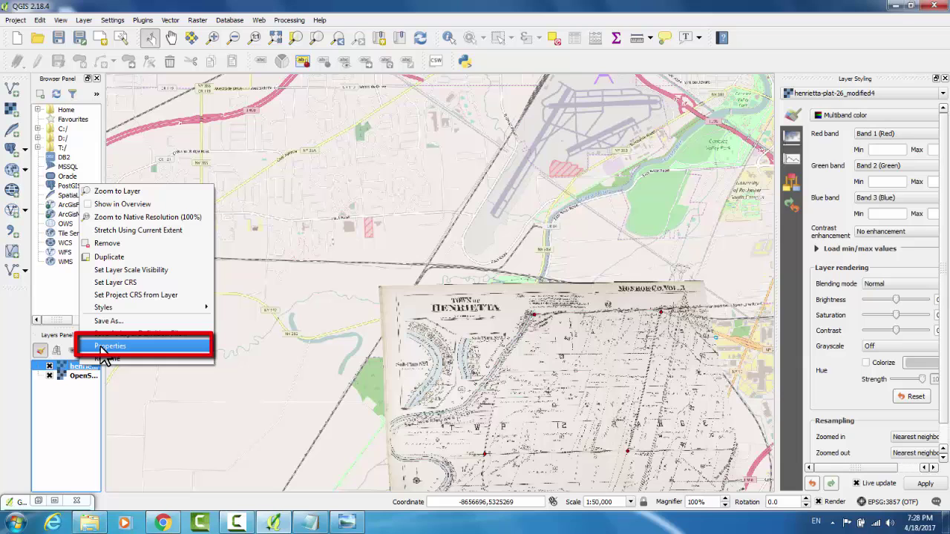
{"action": "left_click", "coordinate": [103, 348]}
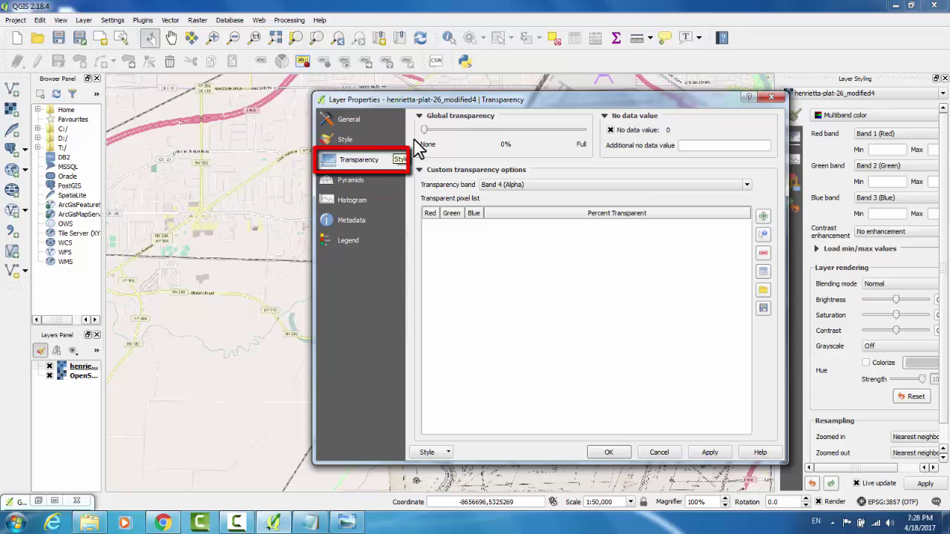
{"action": "left_click_drag", "start_coordinate": [427, 133], "coordinate": [485, 134]}
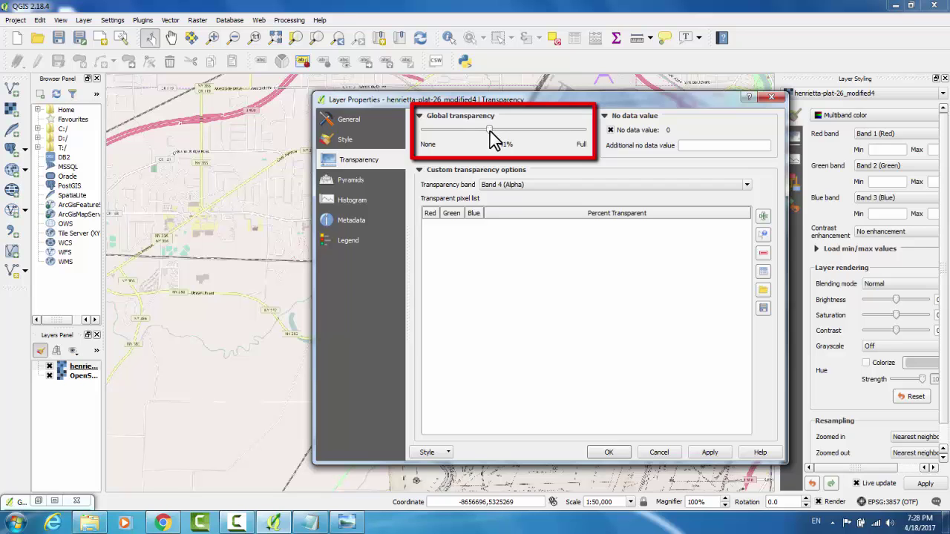
{"action": "left_click", "coordinate": [709, 454]}
- Reduce the global transparency, keeping Band 4 (Alpha) and no-data 0, and close properties
{"action": "left_click_drag", "start_coordinate": [436, 100], "coordinate": [902, 104]}
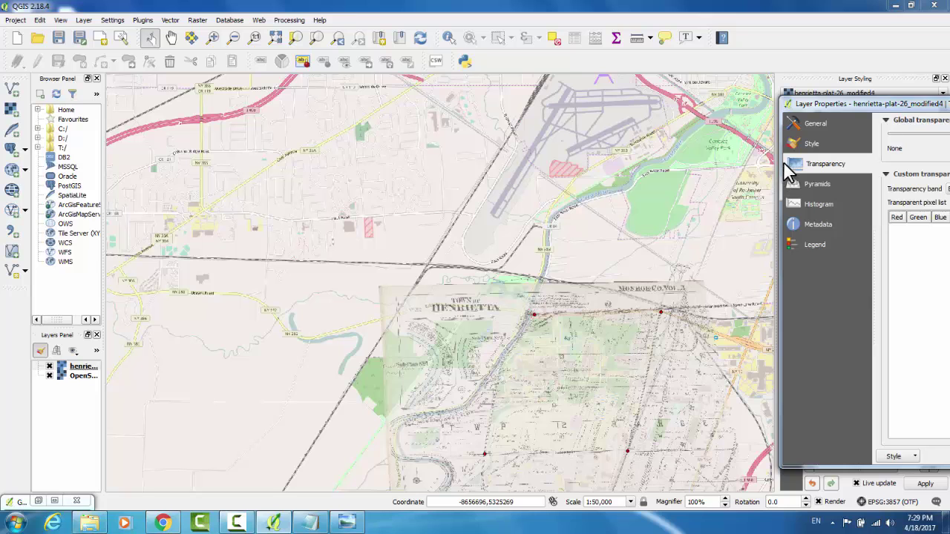
{"action": "left_click_drag", "start_coordinate": [898, 108], "coordinate": [506, 102]}
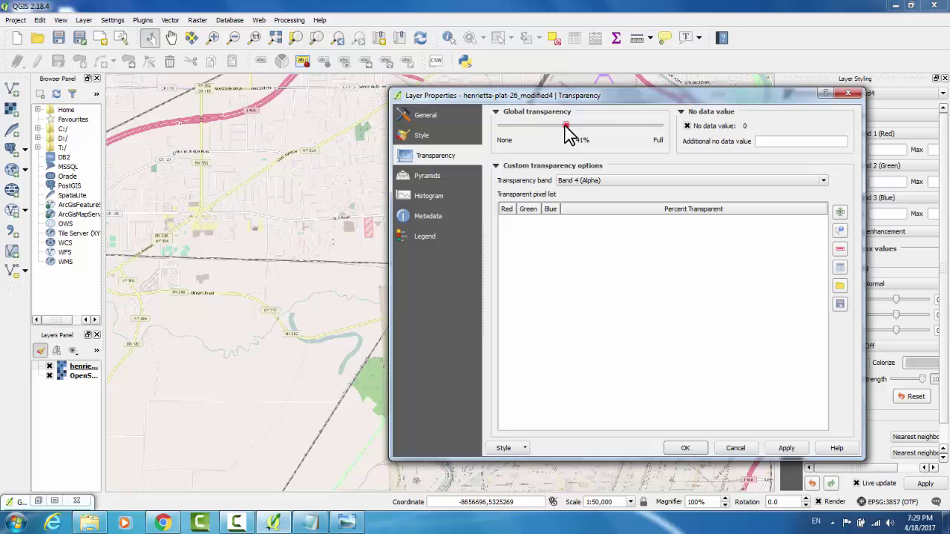
{"action": "left_click_drag", "start_coordinate": [565, 127], "coordinate": [493, 134]}
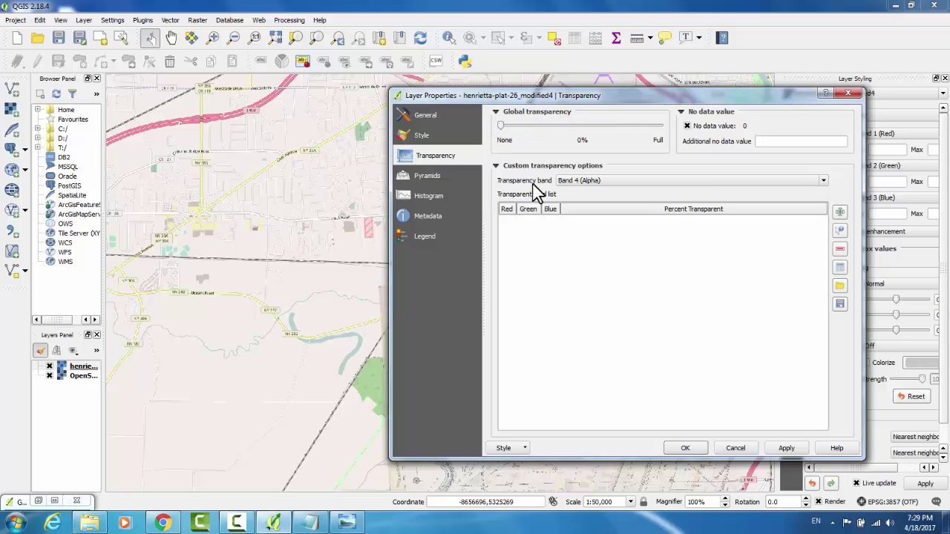
{"action": "left_click", "coordinate": [786, 449]}
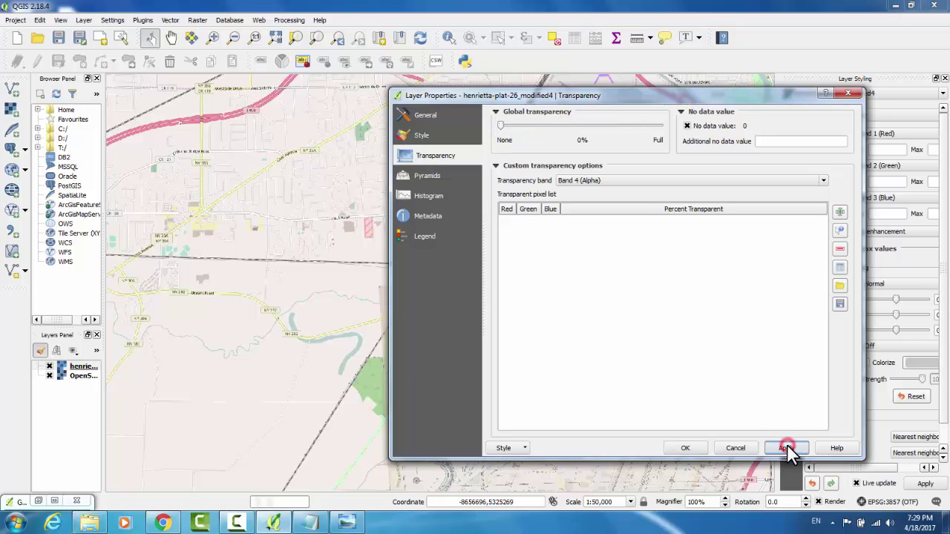
{"action": "left_click", "coordinate": [684, 448]}
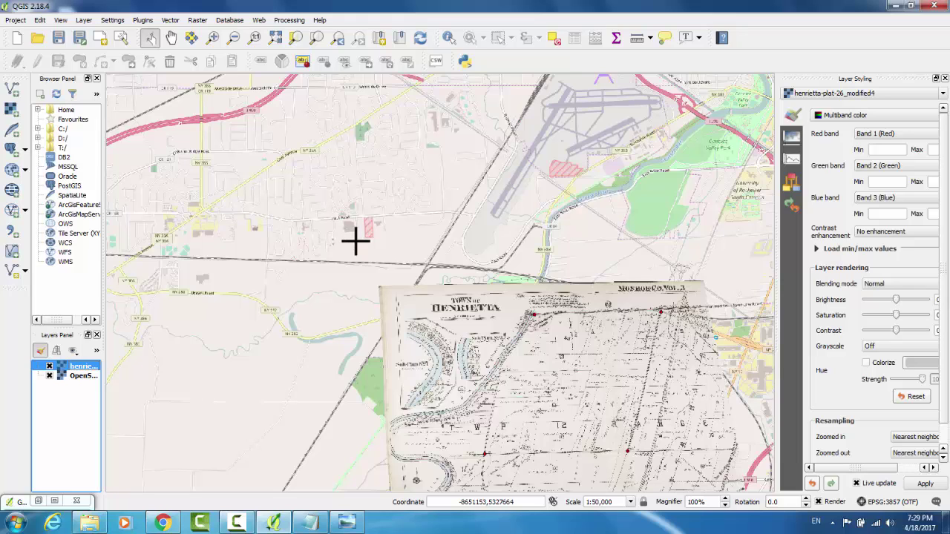
- Pan the map to bring the whole Henrietta plat into view, then start a New Shapefile Layer
{"action": "left_click", "coordinate": [177, 37]}
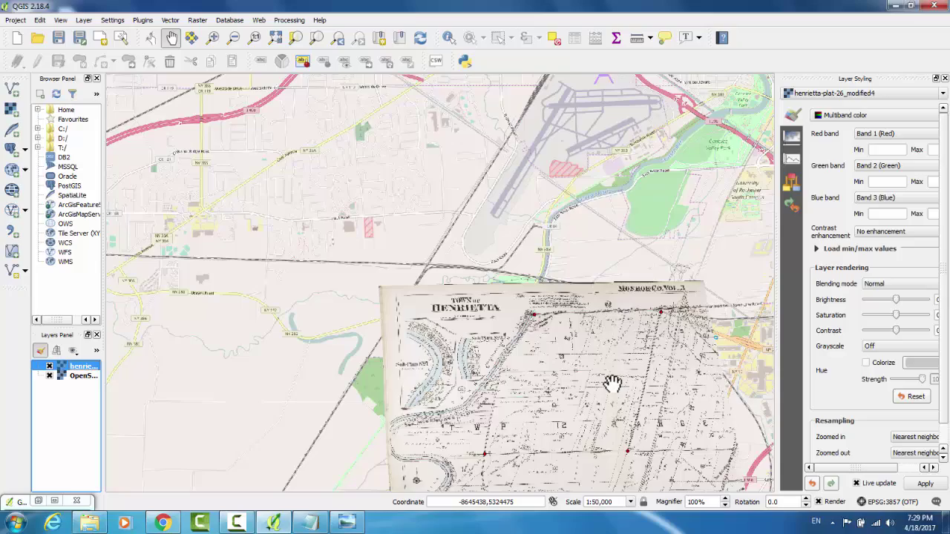
{"action": "mouse_move", "coordinate": [613, 382]}
{"action": "left_mouse_down"}
{"action": "mouse_move", "coordinate": [587, 325]}
{"action": "mouse_move", "coordinate": [537, 276]}
{"action": "left_mouse_up"}
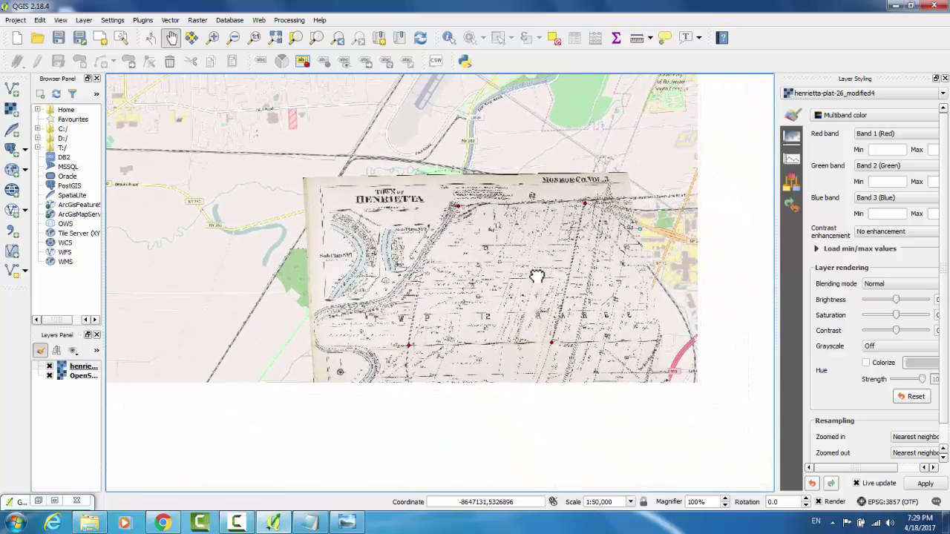
{"action": "left_click", "coordinate": [84, 20]}
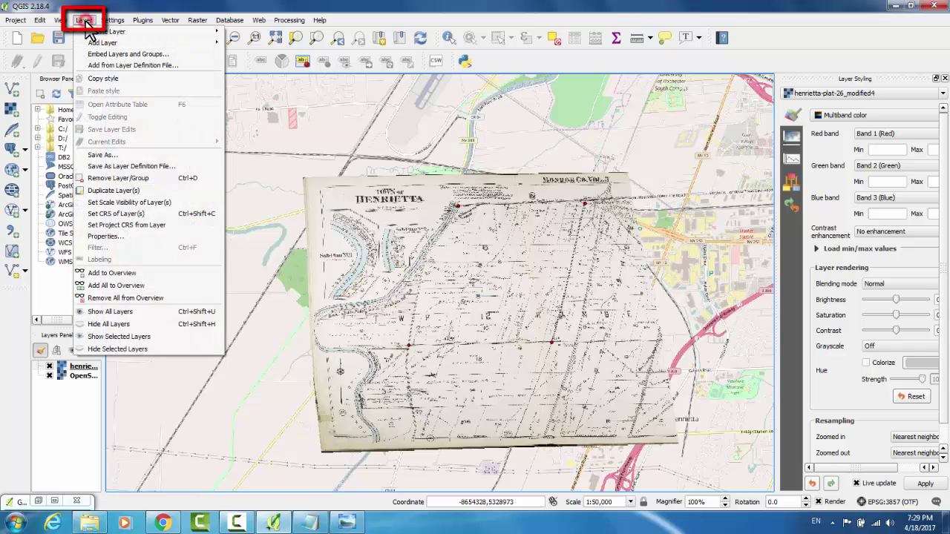
{"action": "mouse_move", "coordinate": [102, 33]}
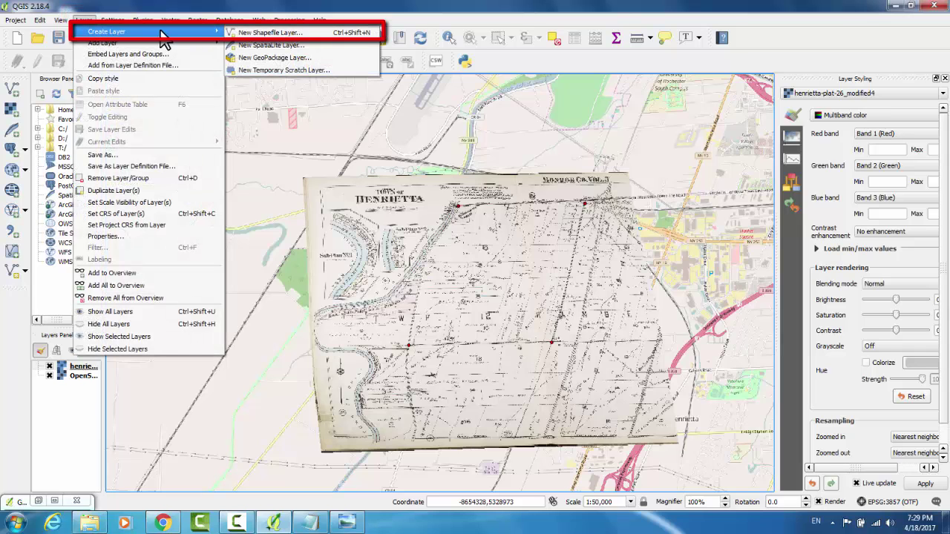
{"action": "left_click", "coordinate": [266, 33]}
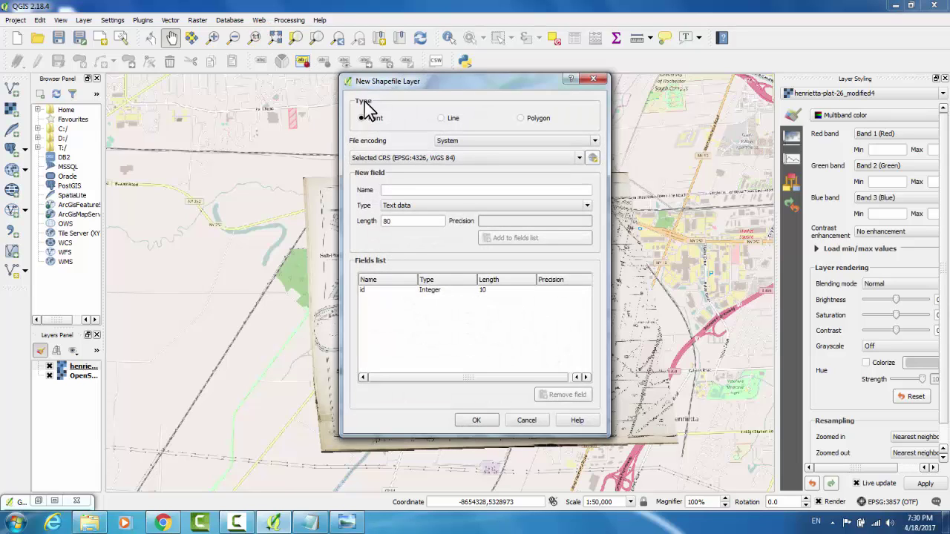
- Define a Polygon layer, replacing the default id field with a 'Farm Name' text field
{"action": "left_click", "coordinate": [520, 119]}
{"action": "left_click", "coordinate": [532, 118]}
{"action": "left_click", "coordinate": [435, 291]}
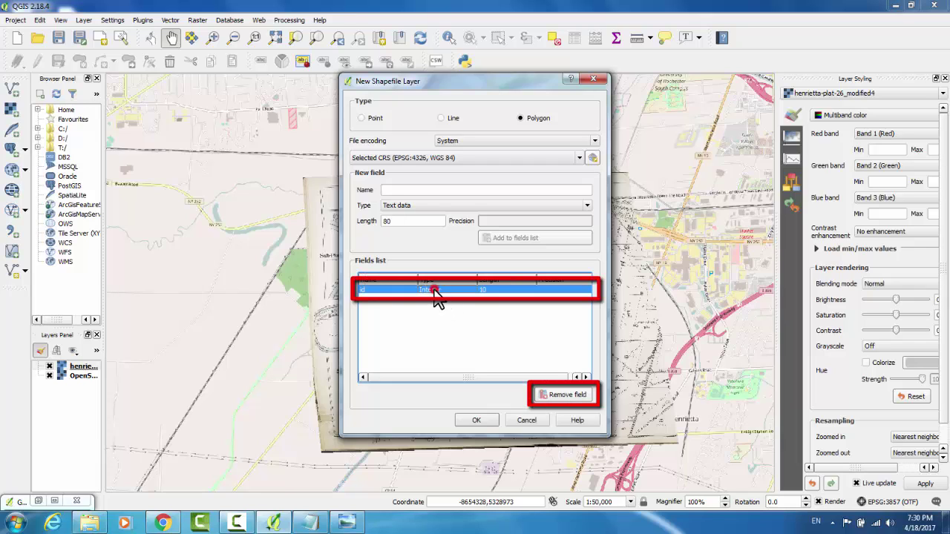
{"action": "left_click", "coordinate": [551, 394]}
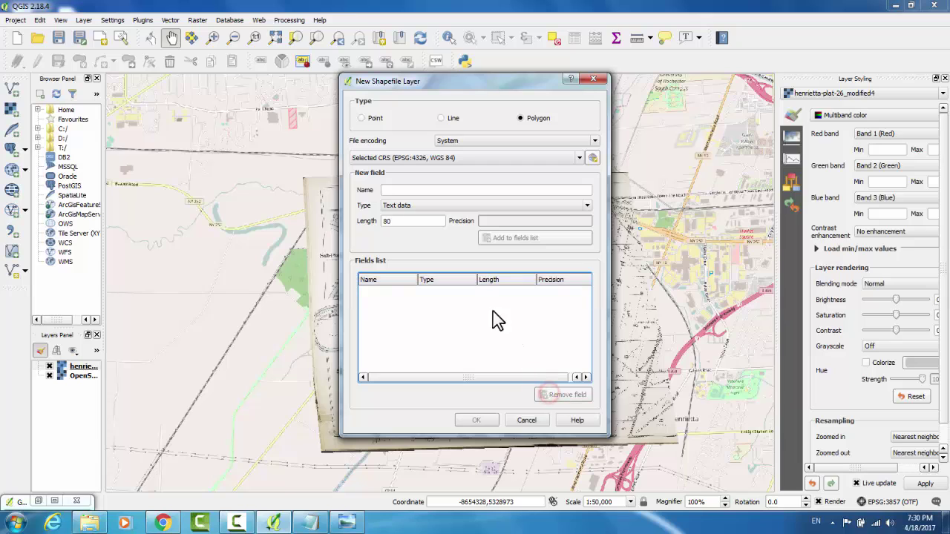
{"action": "left_click", "coordinate": [439, 191]}
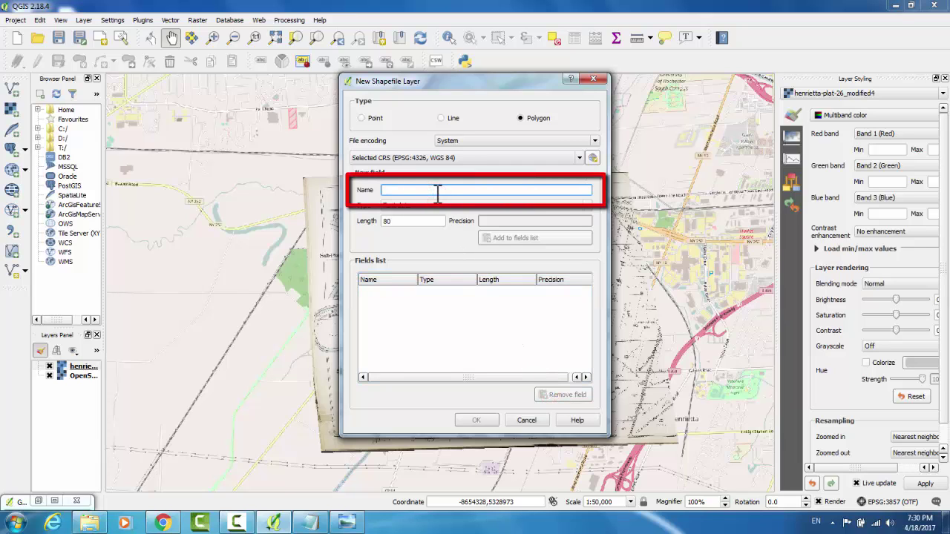
{"action": "type", "text": "Farm Name"}
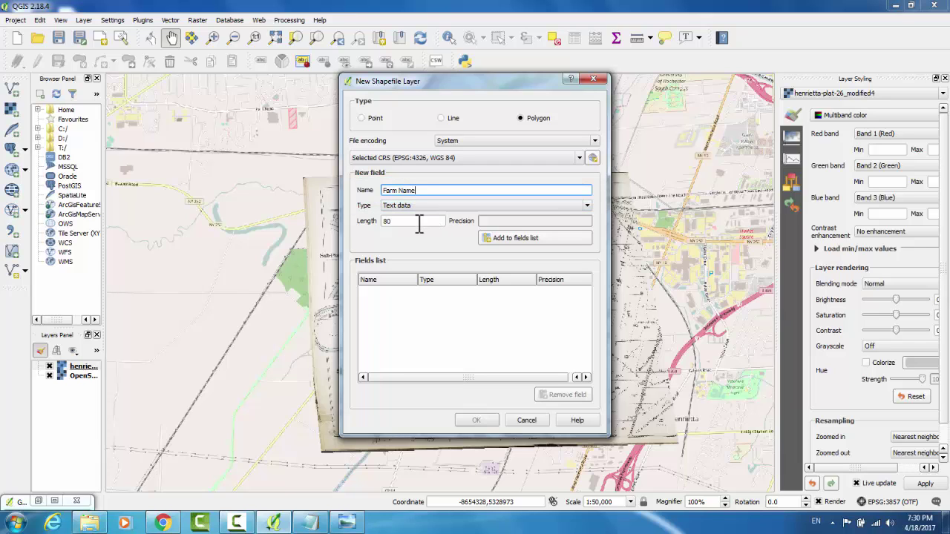
{"action": "left_click", "coordinate": [522, 239]}
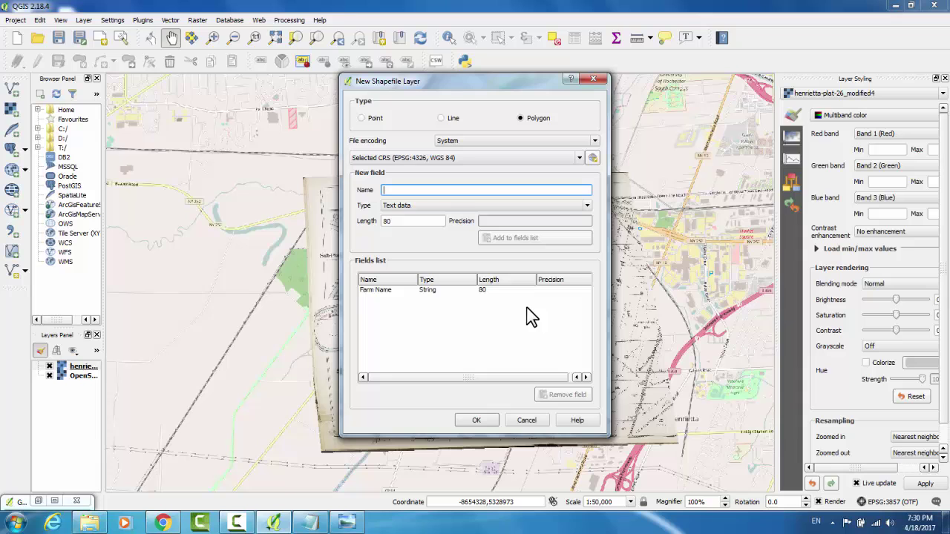
- Save the new shapefile layer as henrietta_farms
{"action": "left_click", "coordinate": [476, 420]}
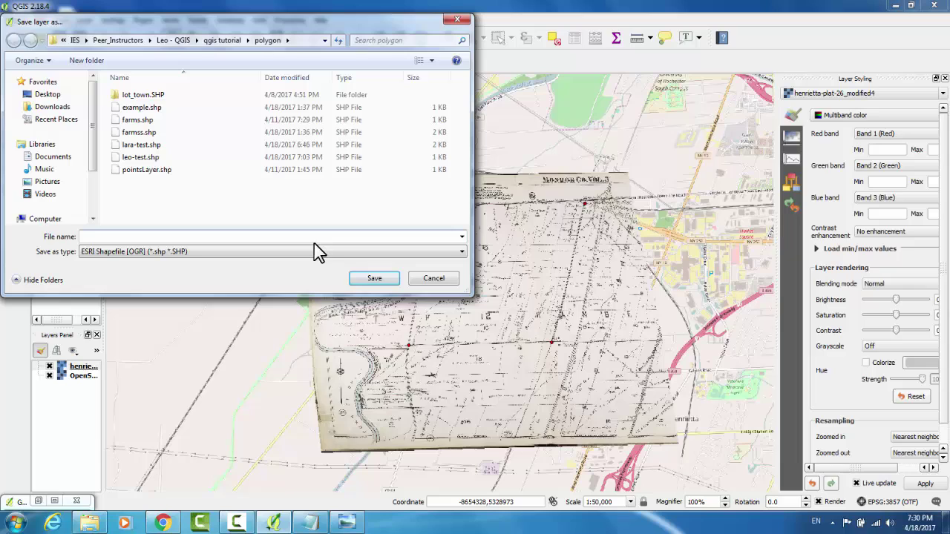
{"action": "type", "text": "henrietta_farms"}
{"action": "left_click", "coordinate": [392, 279]}
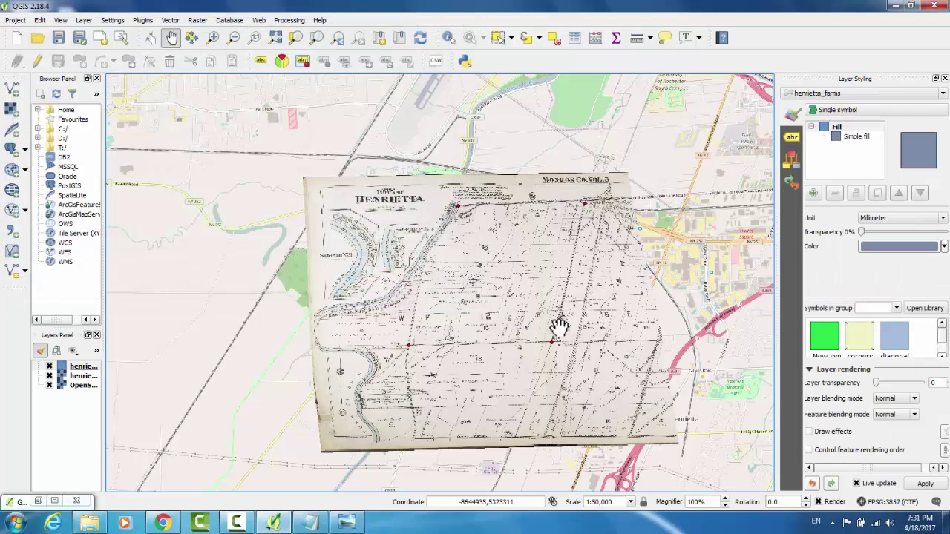
- Start editing henrietta_farms and trace a four-corner farm outline over the plat
{"action": "left_click", "coordinate": [41, 63]}
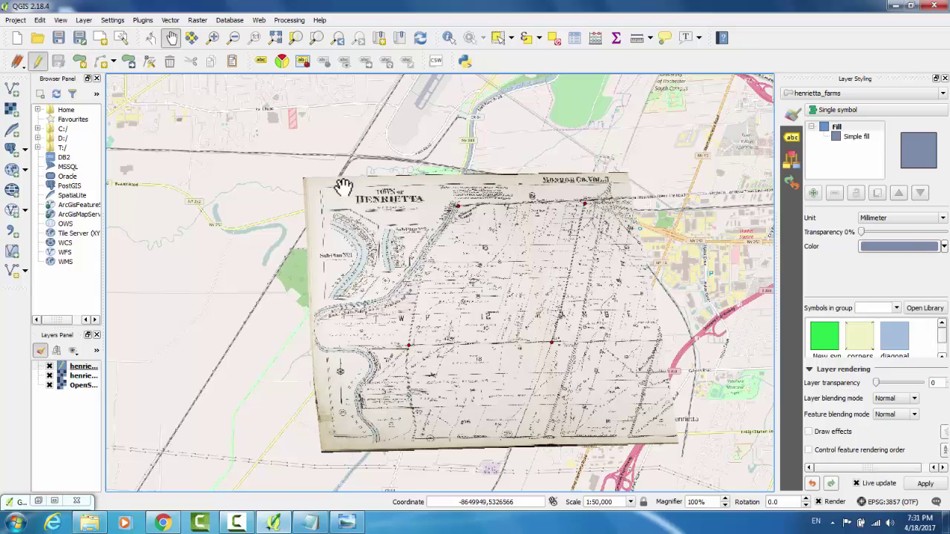
{"action": "left_click", "coordinate": [82, 64]}
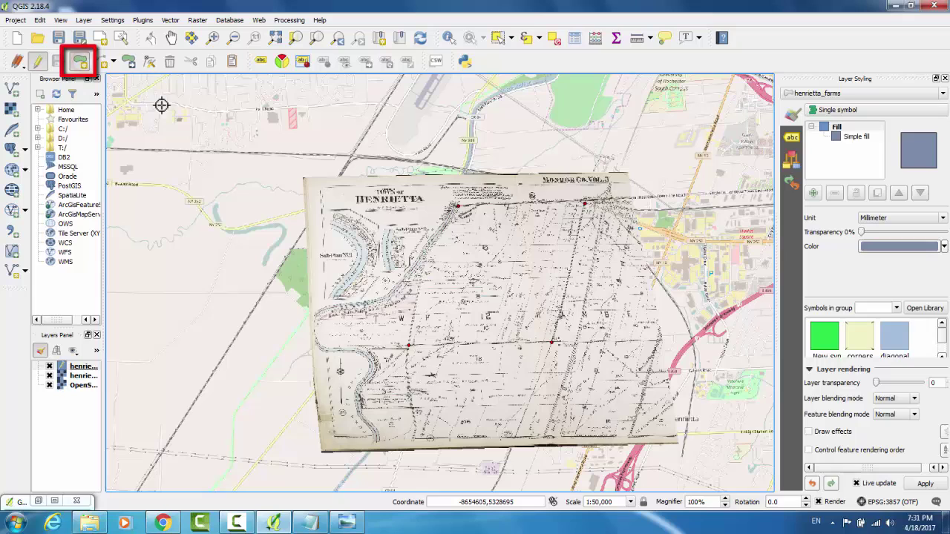
{"action": "left_click", "coordinate": [423, 262]}
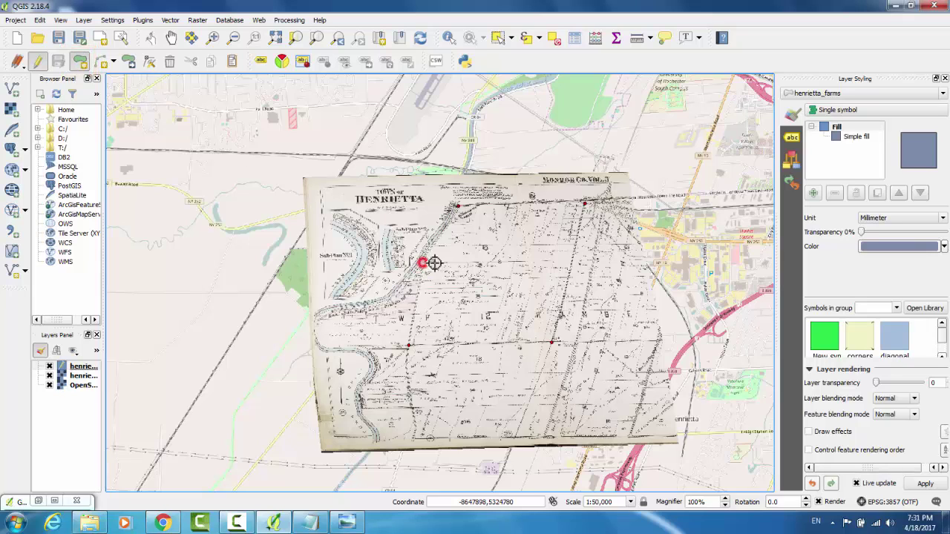
{"action": "left_click", "coordinate": [512, 262]}
{"action": "left_click", "coordinate": [503, 296]}
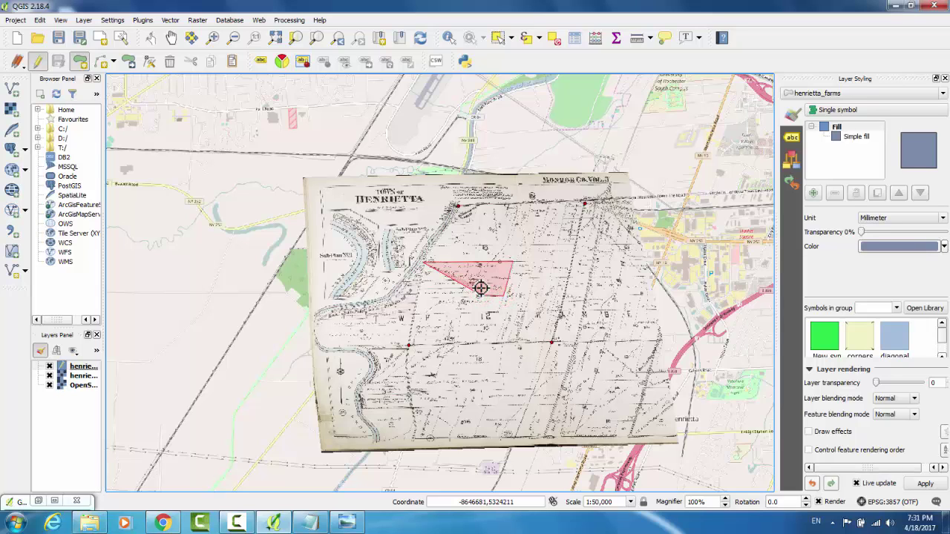
{"action": "left_click", "coordinate": [421, 287]}
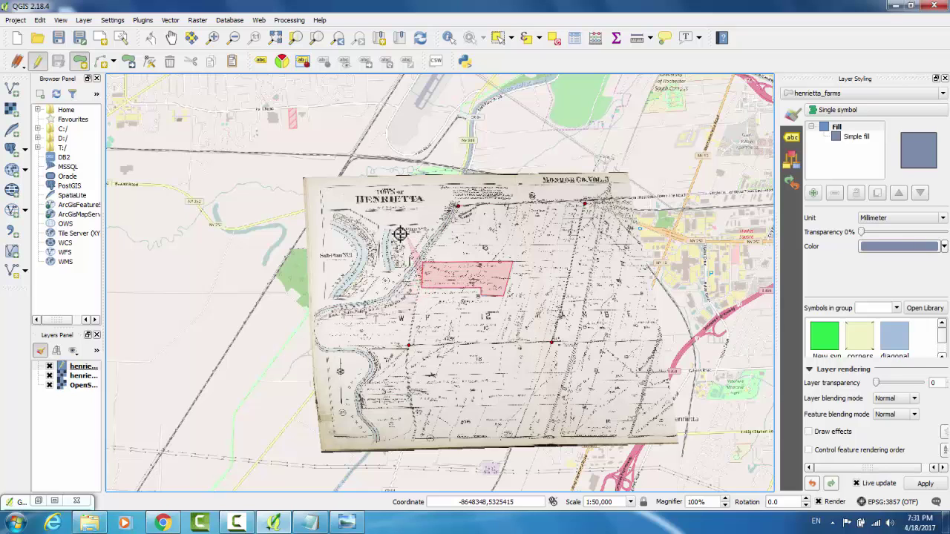
{"action": "right_click", "coordinate": [343, 228]}
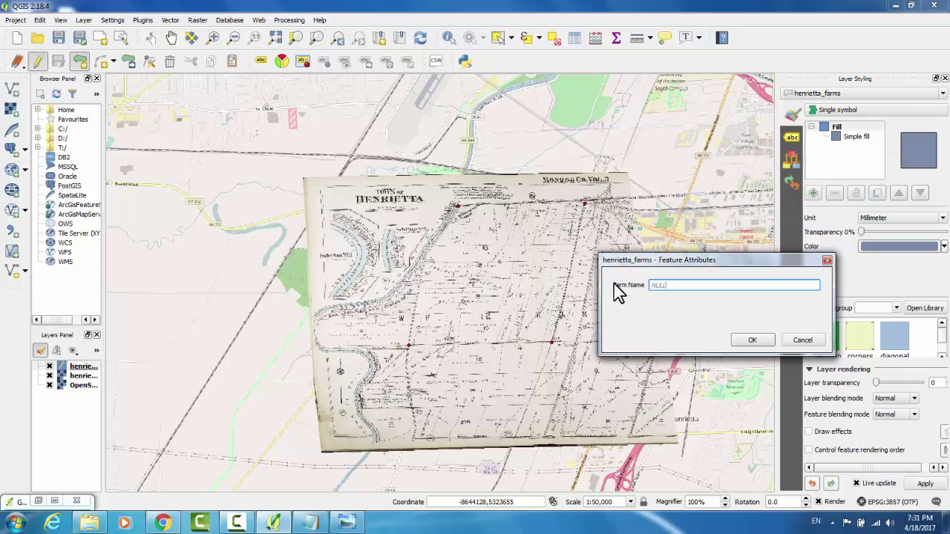
- Enter 'Corbin' as the polygon's Farm Name, then hide and re-show the Henrietta plat to check it
{"action": "left_click", "coordinate": [672, 285]}
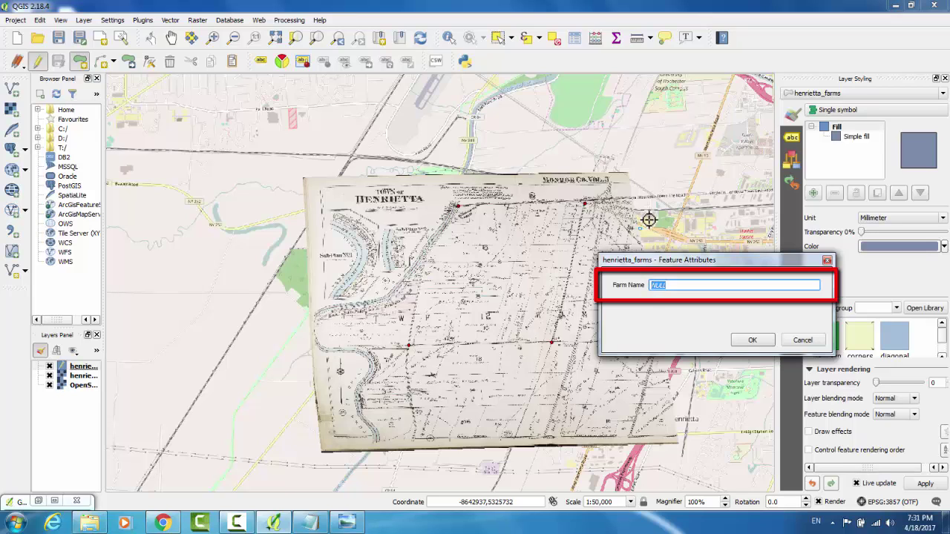
{"action": "key", "text": "BackSpace"}
{"action": "type", "text": "Corbin"}
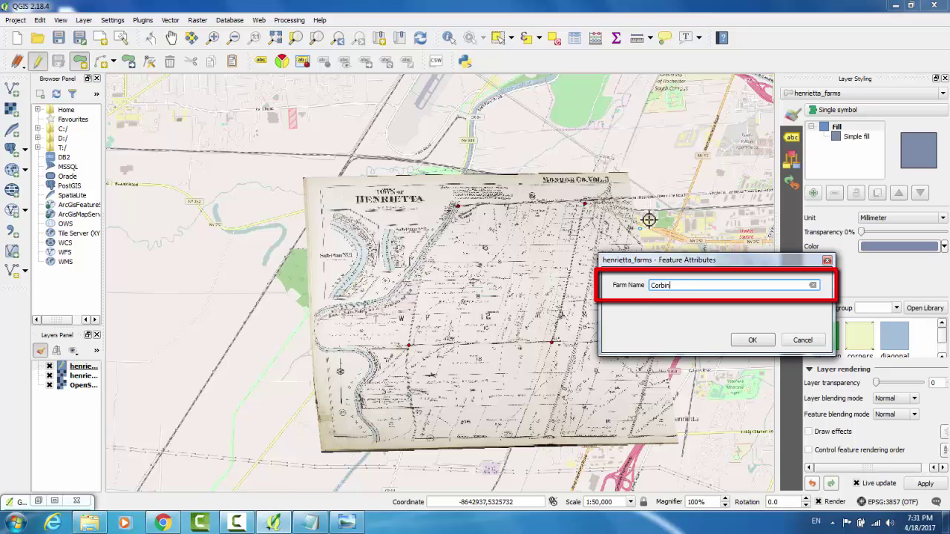
{"action": "left_click", "coordinate": [761, 343]}
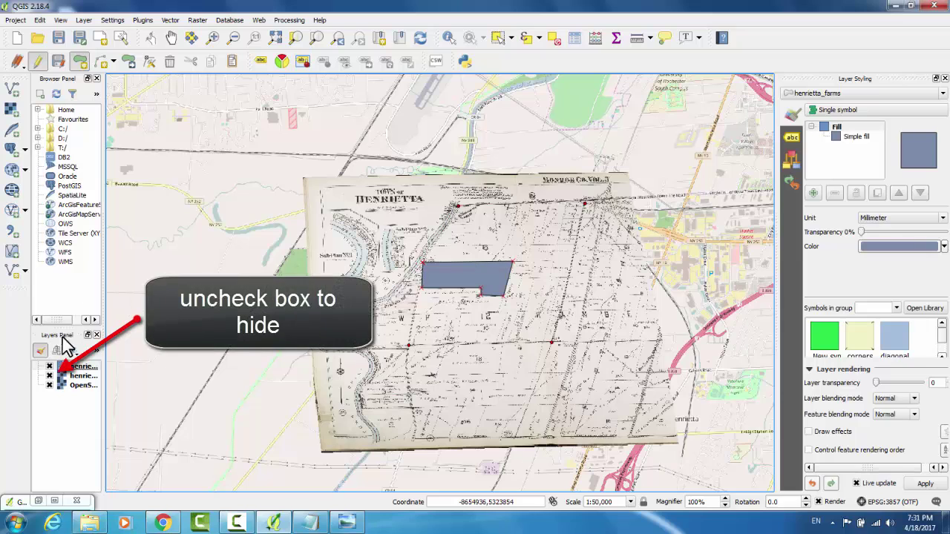
{"action": "left_click", "coordinate": [50, 377]}
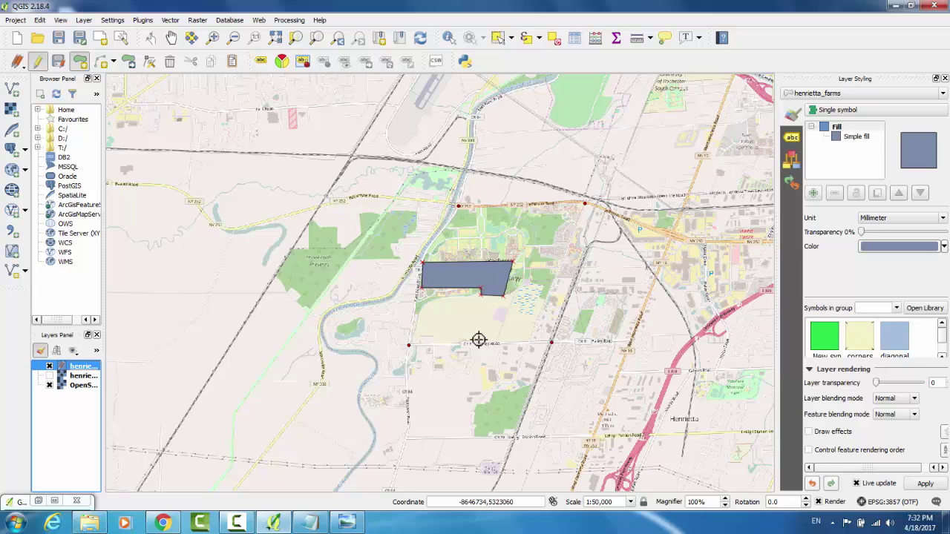
{"action": "left_click", "coordinate": [49, 376]}
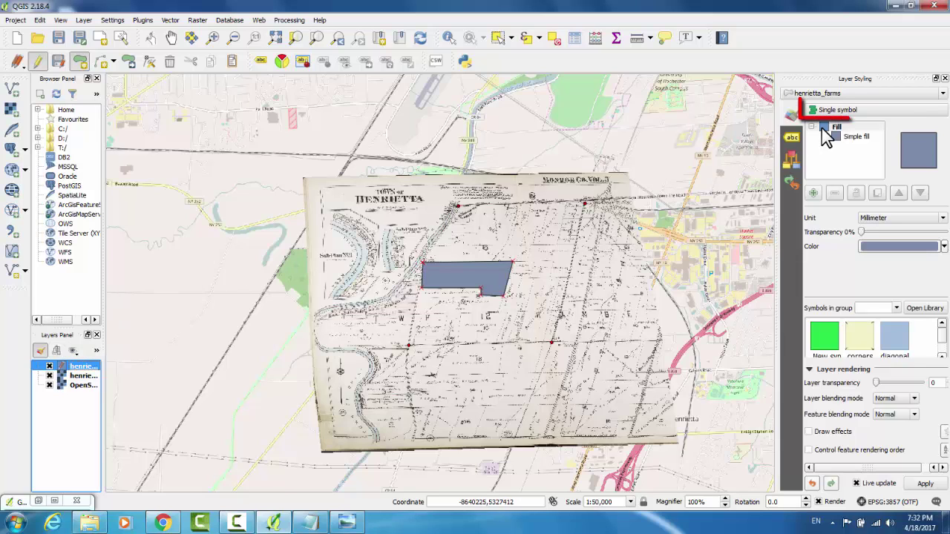
- Style henrietta_farms as Categorized by Farm Name, deleting the empty category so only magenta Corbin remains
{"action": "left_click", "coordinate": [890, 115]}
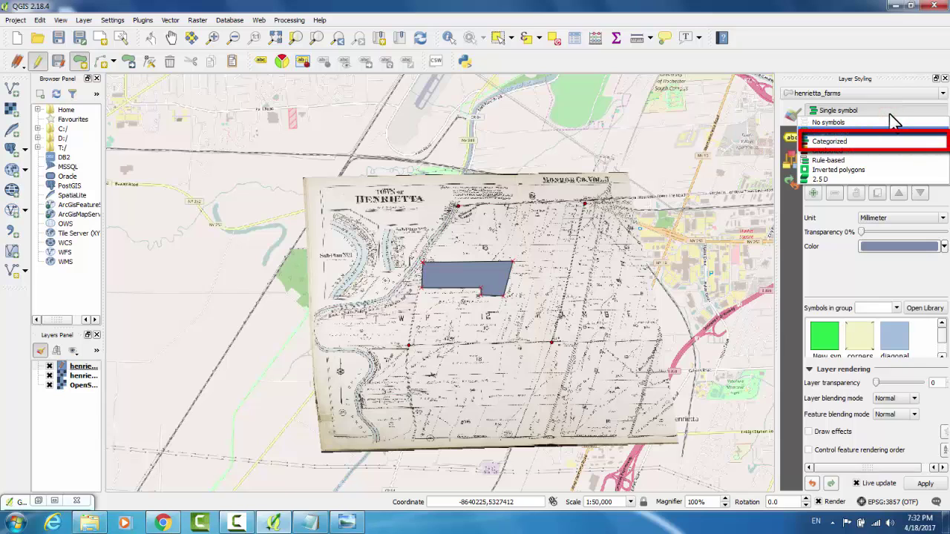
{"action": "left_click", "coordinate": [844, 144]}
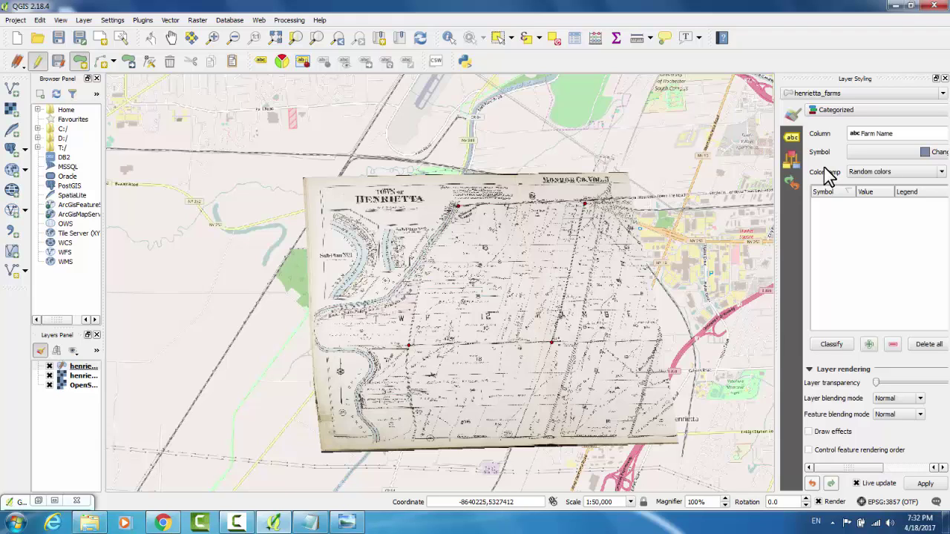
{"action": "left_click", "coordinate": [831, 345]}
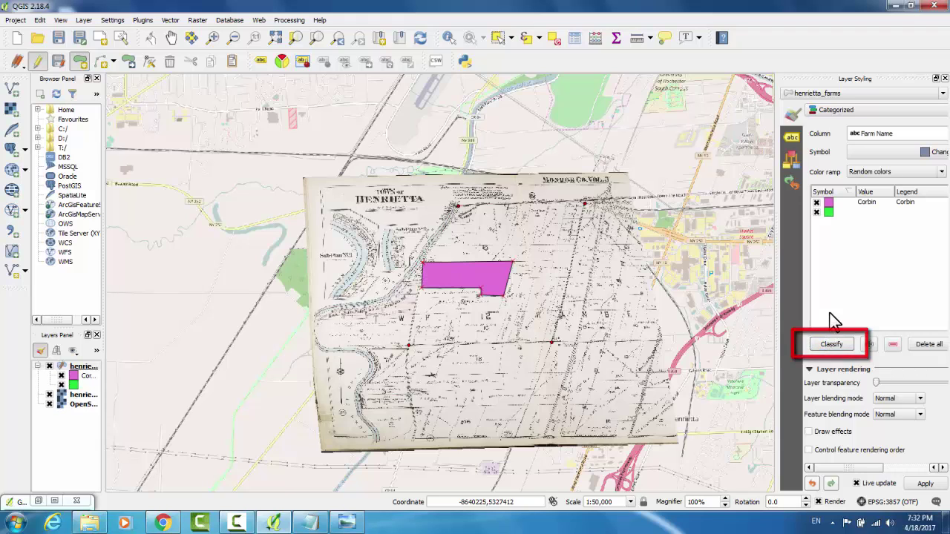
{"action": "left_click", "coordinate": [836, 211]}
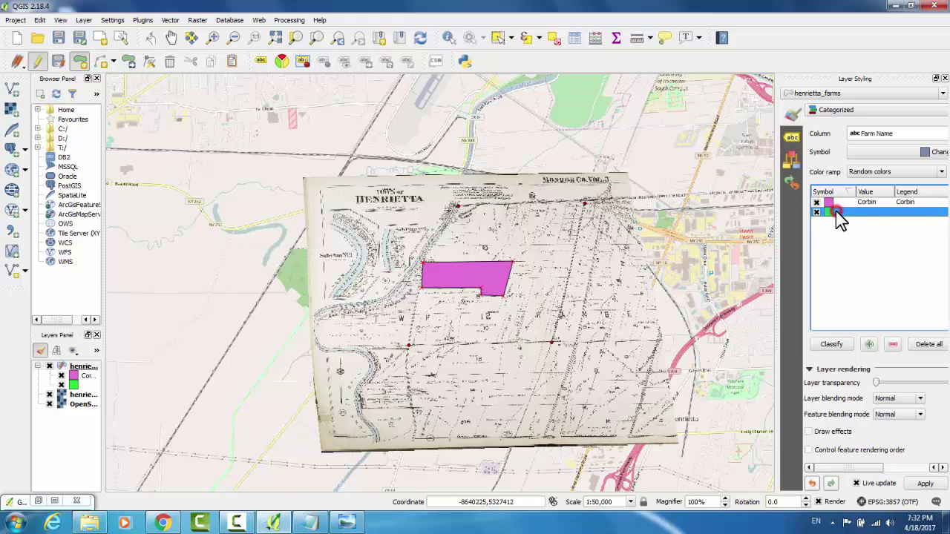
{"action": "left_click", "coordinate": [893, 345]}
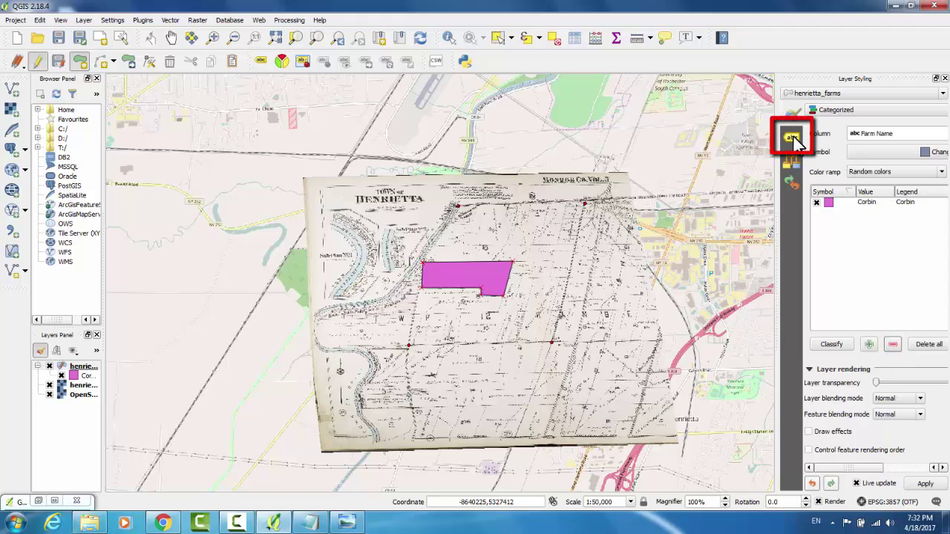
- Enable labels for henrietta_farms using the Farm Name field and apply them
{"action": "left_click", "coordinate": [793, 138]}
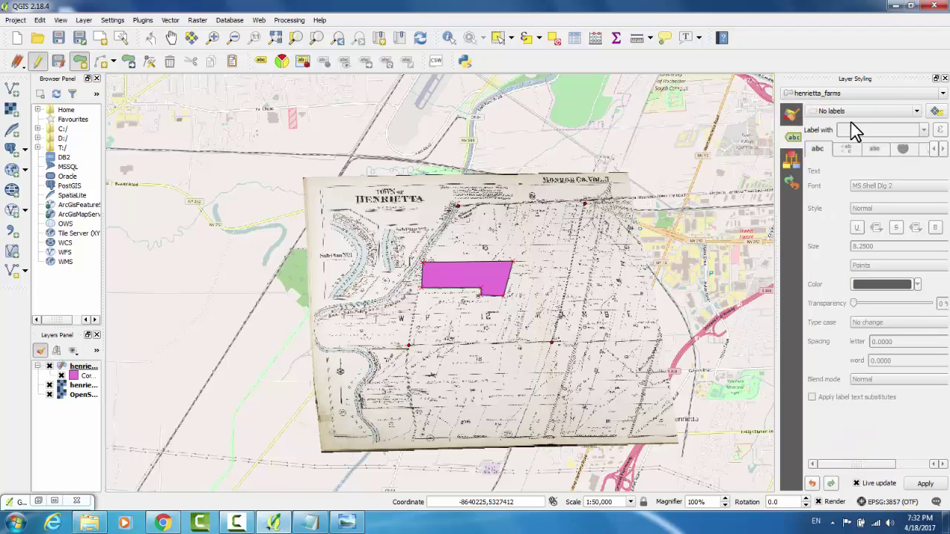
{"action": "left_click", "coordinate": [918, 113]}
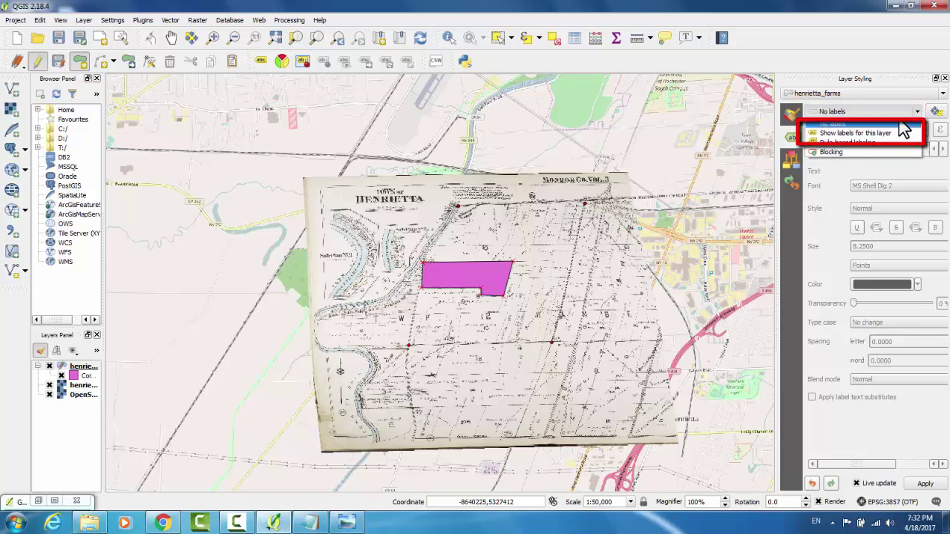
{"action": "left_click", "coordinate": [875, 133]}
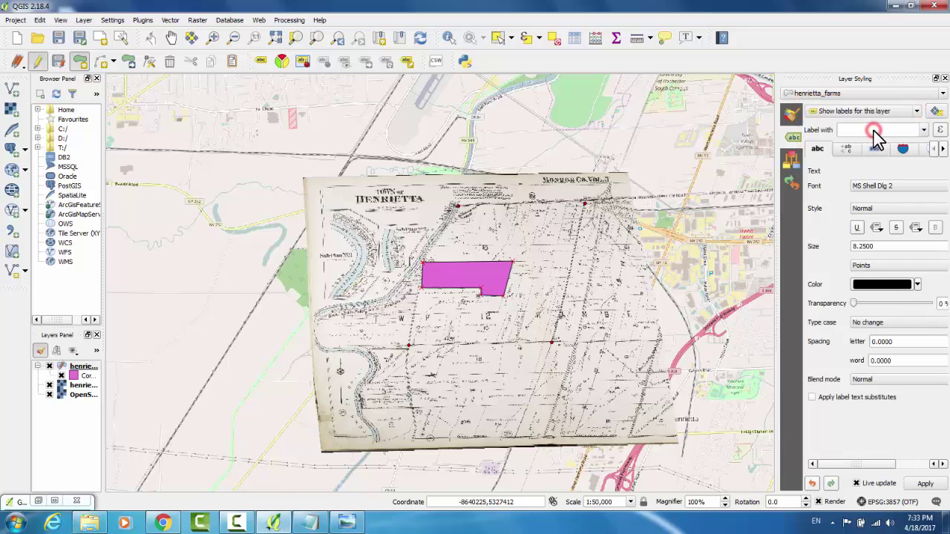
{"action": "left_click", "coordinate": [924, 129]}
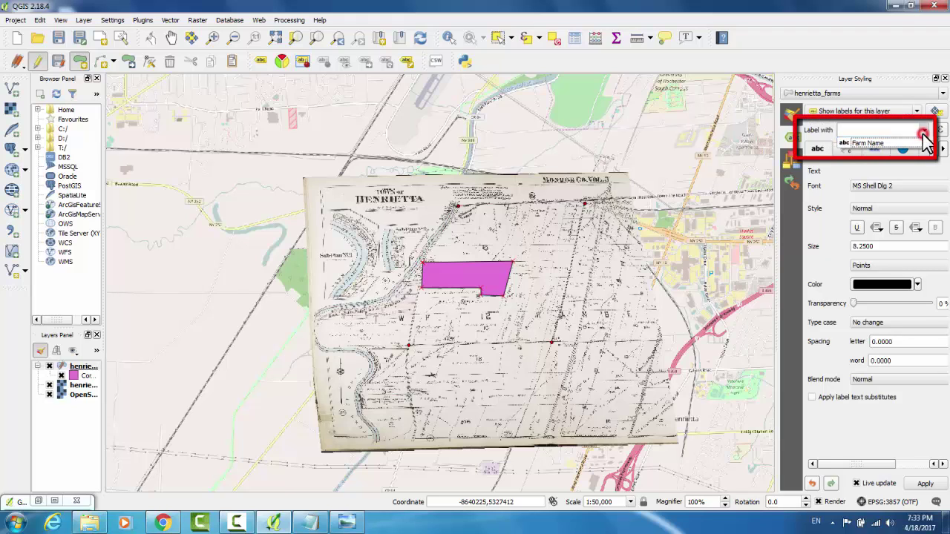
{"action": "left_click", "coordinate": [864, 142]}
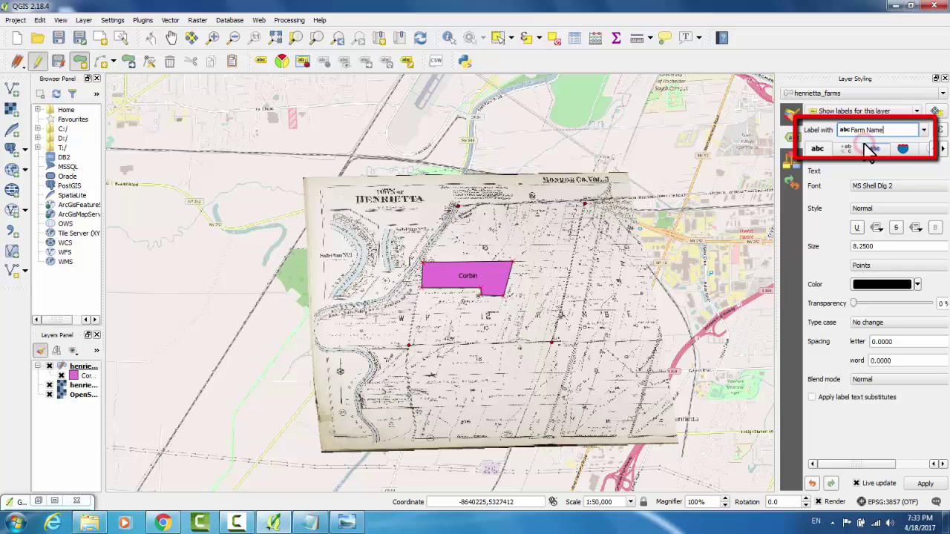
{"action": "left_click", "coordinate": [936, 490]}
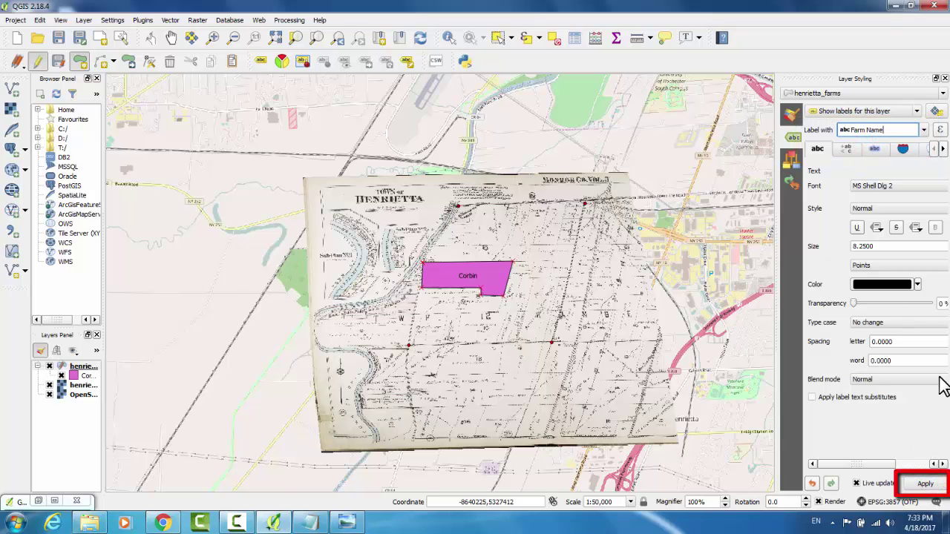
{"action": "left_click", "coordinate": [791, 117]}
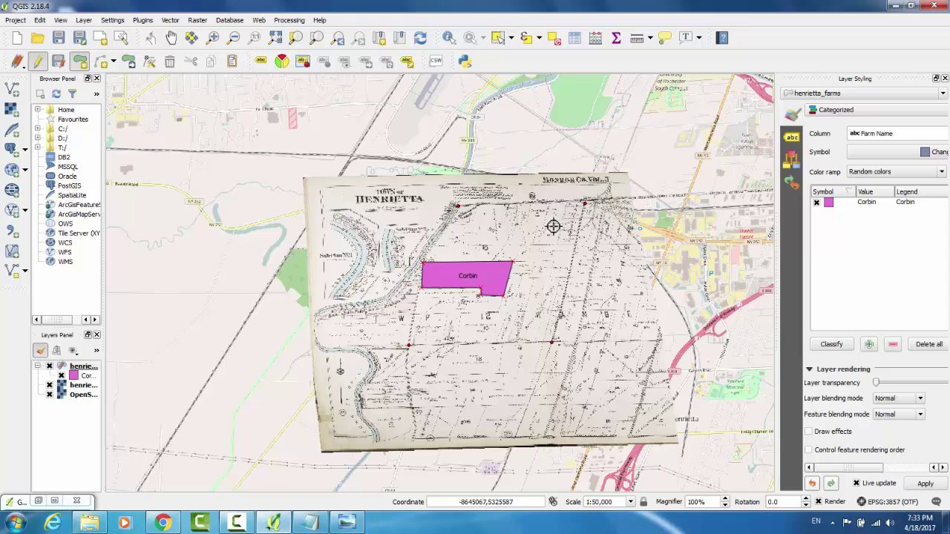
- Save the layer edits and digitize a four-corner farm polygon southwest of Corbin
{"action": "left_click", "coordinate": [59, 64]}
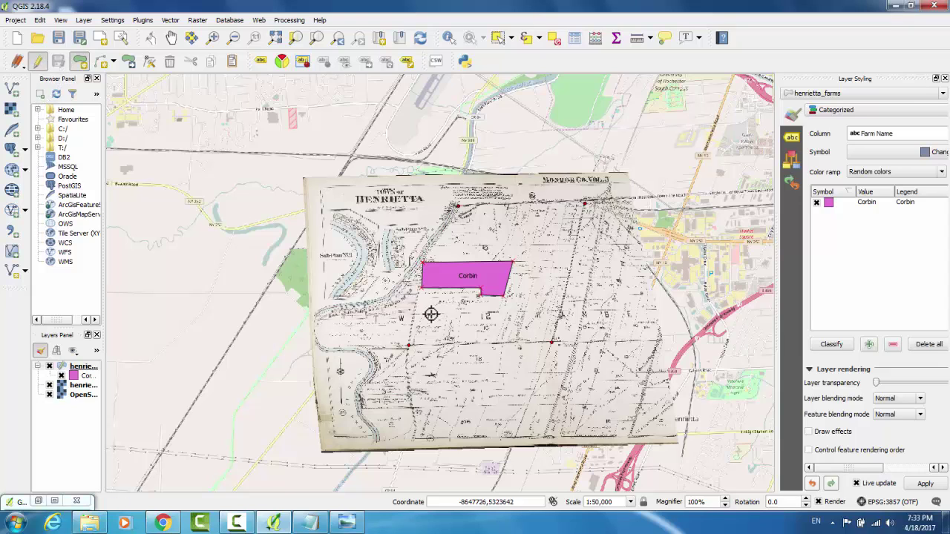
{"action": "left_click", "coordinate": [412, 312]}
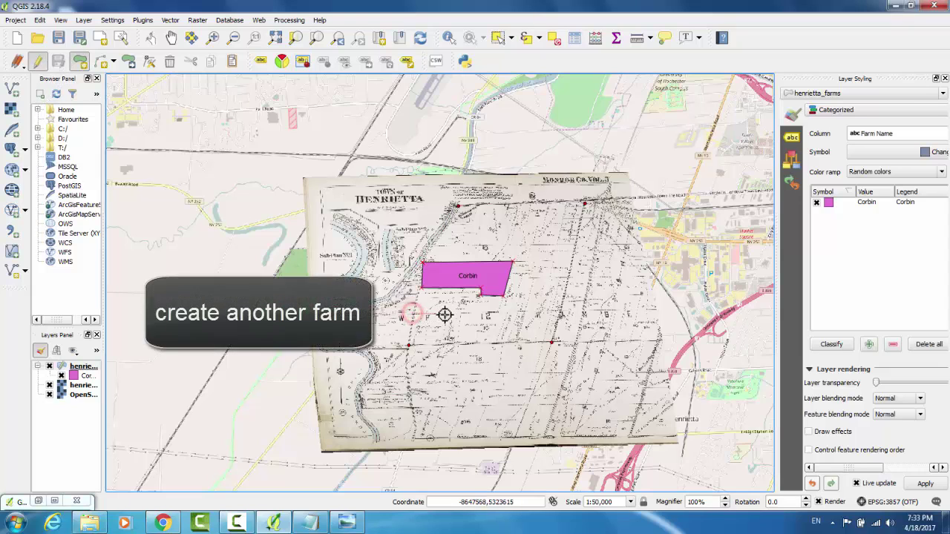
{"action": "left_click", "coordinate": [447, 313]}
{"action": "left_click", "coordinate": [443, 344]}
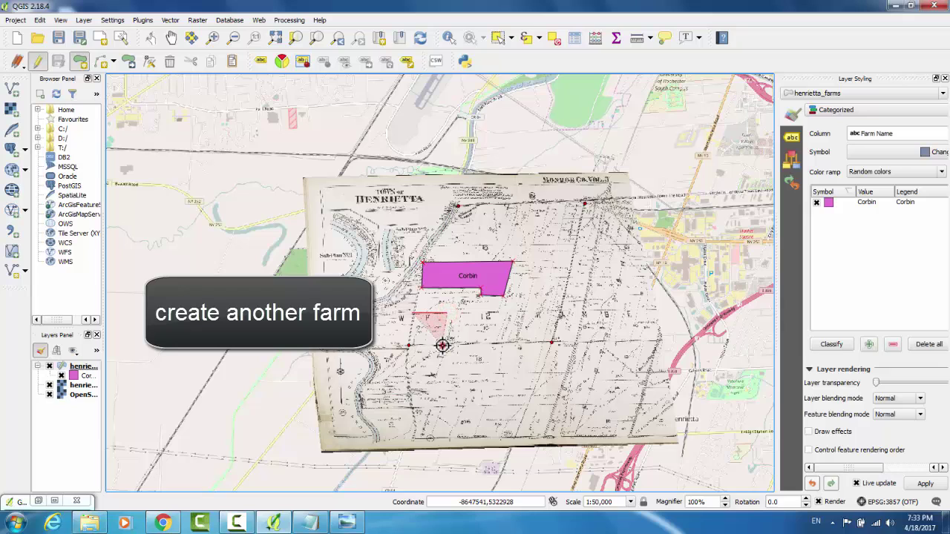
{"action": "left_click", "coordinate": [410, 345]}
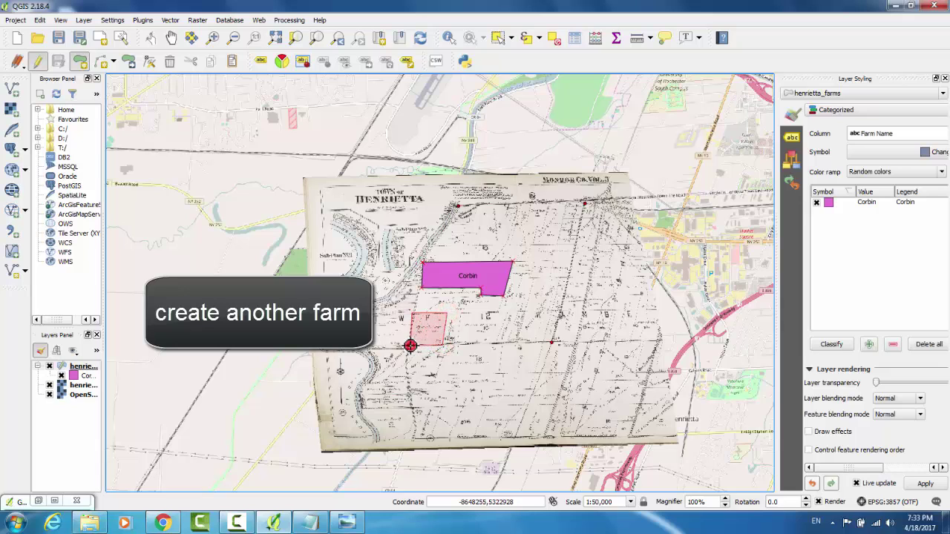
{"action": "right_click", "coordinate": [376, 291]}
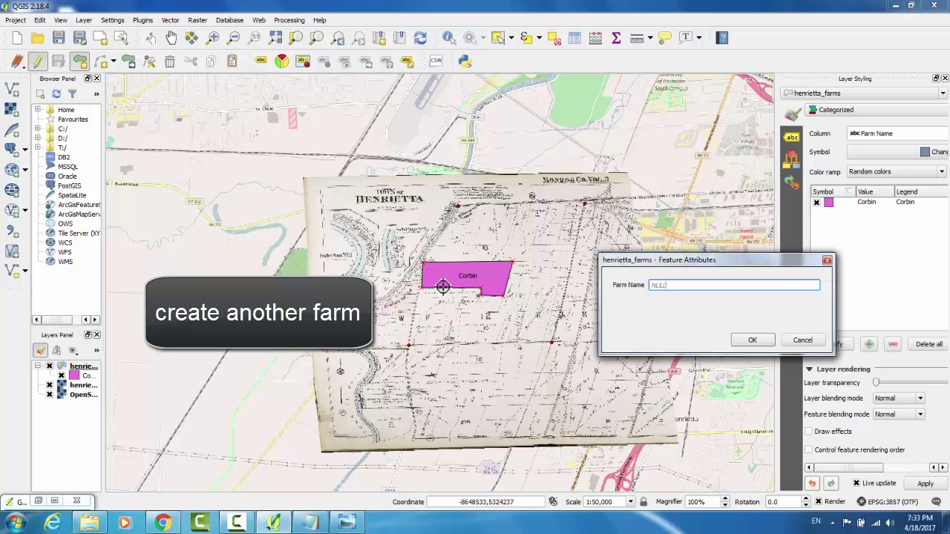
- Name the new polygon 'Farm 2', reclassify, and delete the empty leftover category
{"action": "left_click", "coordinate": [694, 284]}
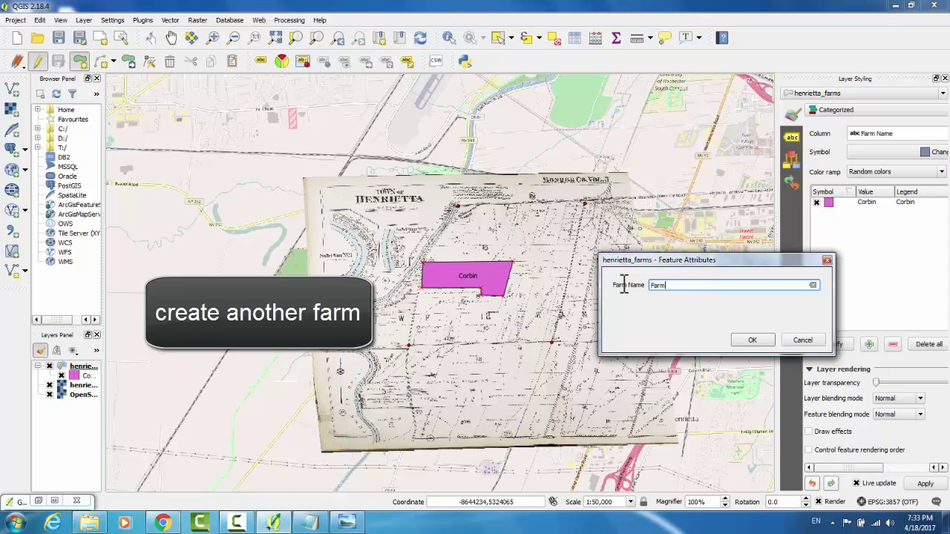
{"action": "left_click", "coordinate": [764, 338]}
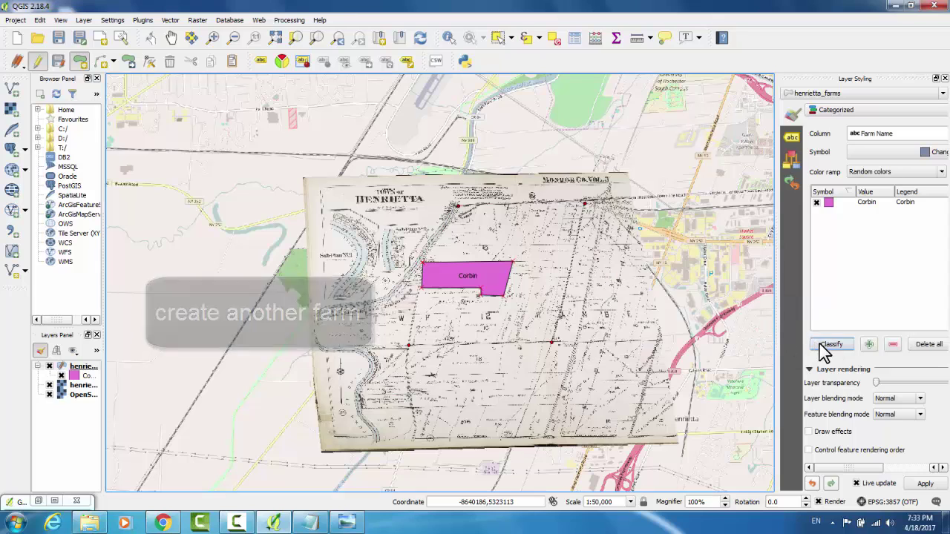
{"action": "left_click", "coordinate": [828, 345]}
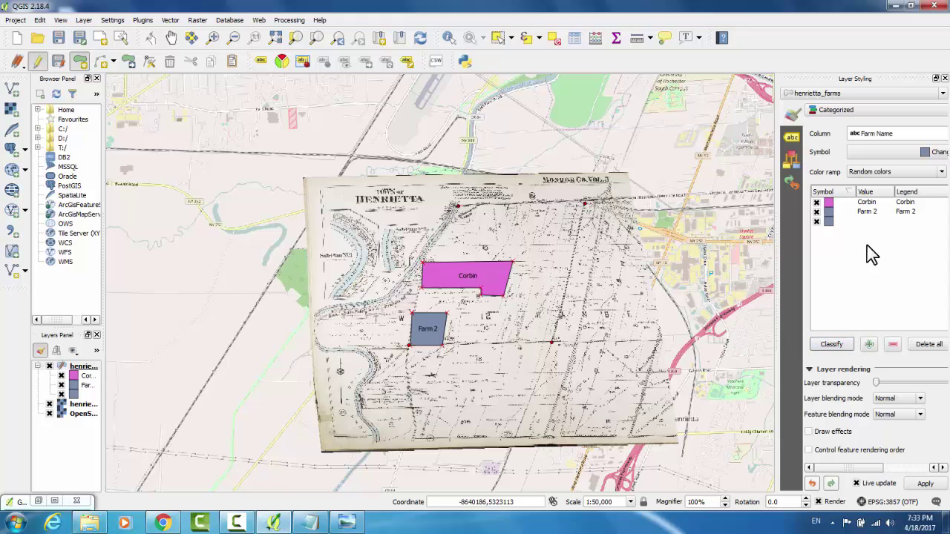
{"action": "left_click", "coordinate": [860, 221]}
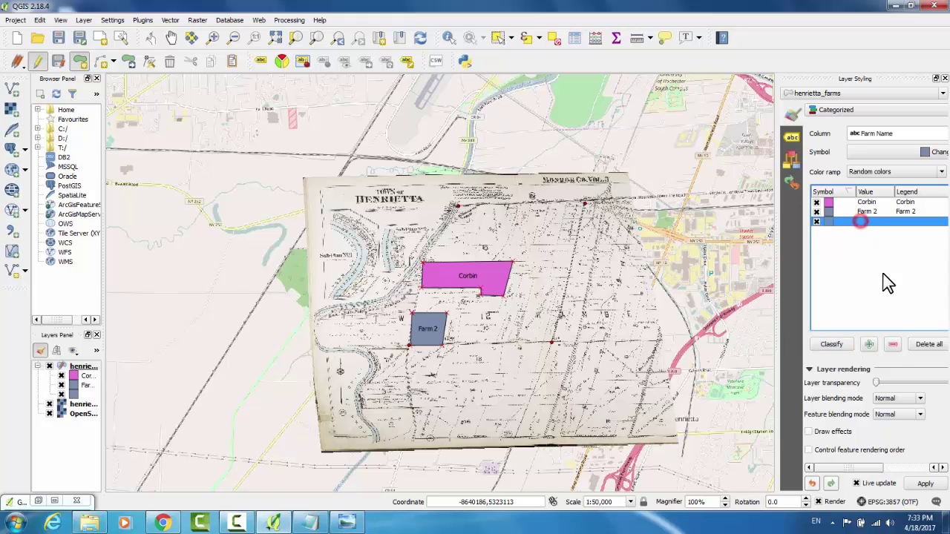
{"action": "left_click", "coordinate": [893, 344]}
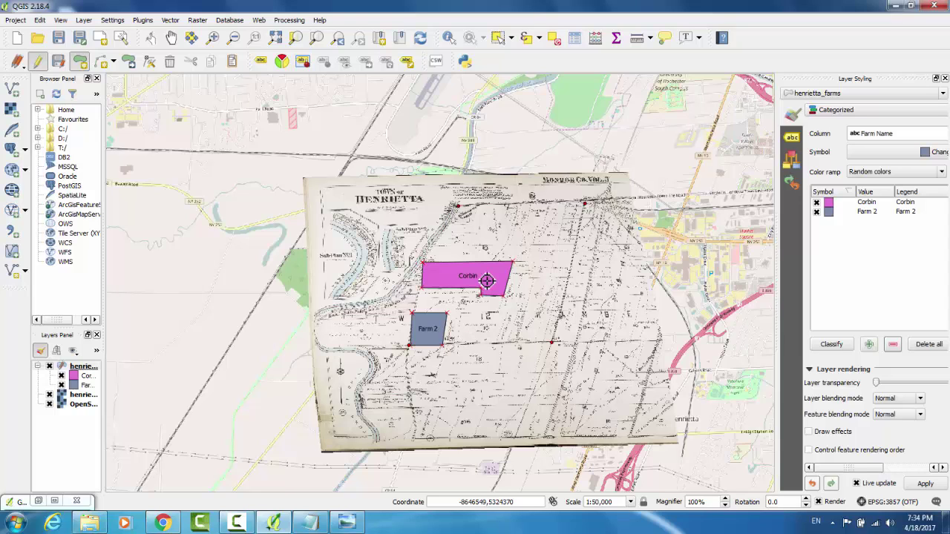
- Hide the Henrietta plat and export the map canvas as the image CampusWithFarms.png
{"action": "left_click", "coordinate": [48, 395]}
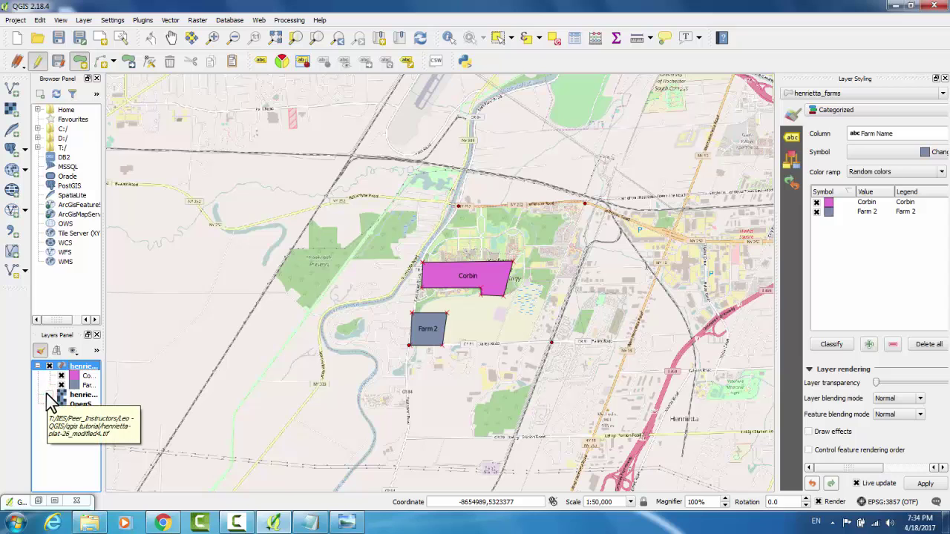
{"action": "left_click", "coordinate": [18, 21]}
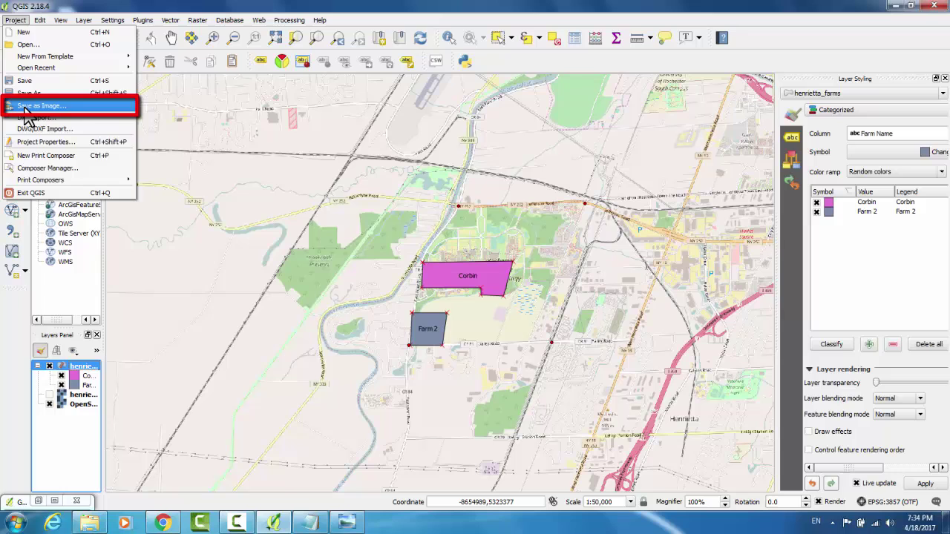
{"action": "left_click", "coordinate": [24, 107]}
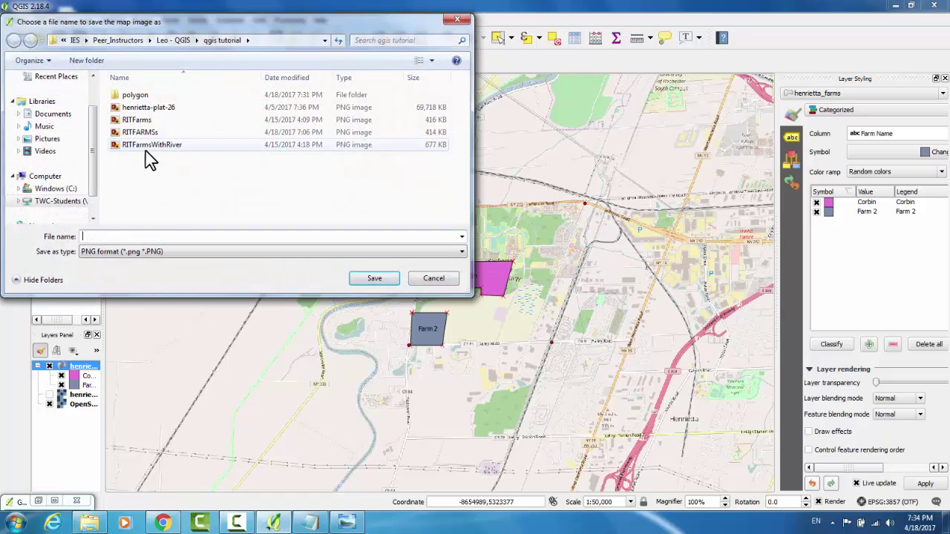
{"action": "type", "text": "Ca"}
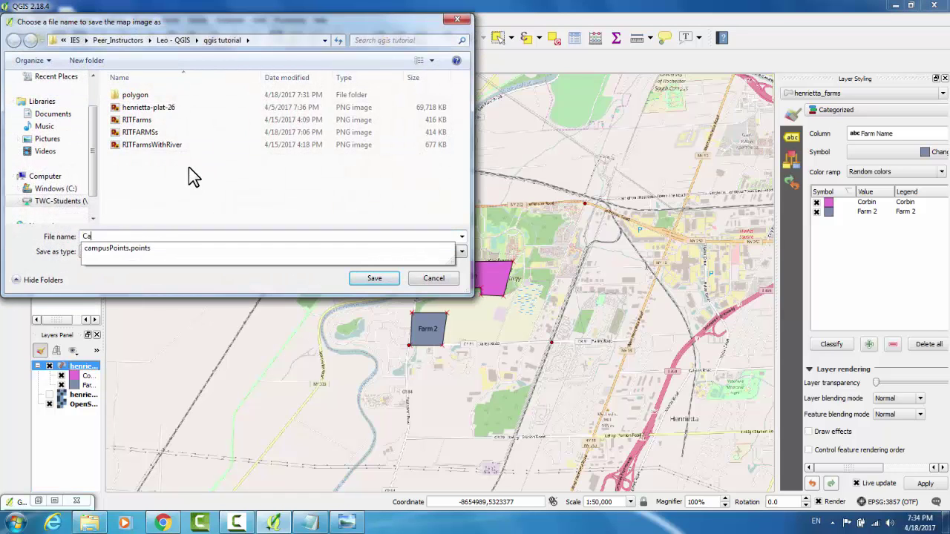
{"action": "type", "text": "mpusWithFarms"}
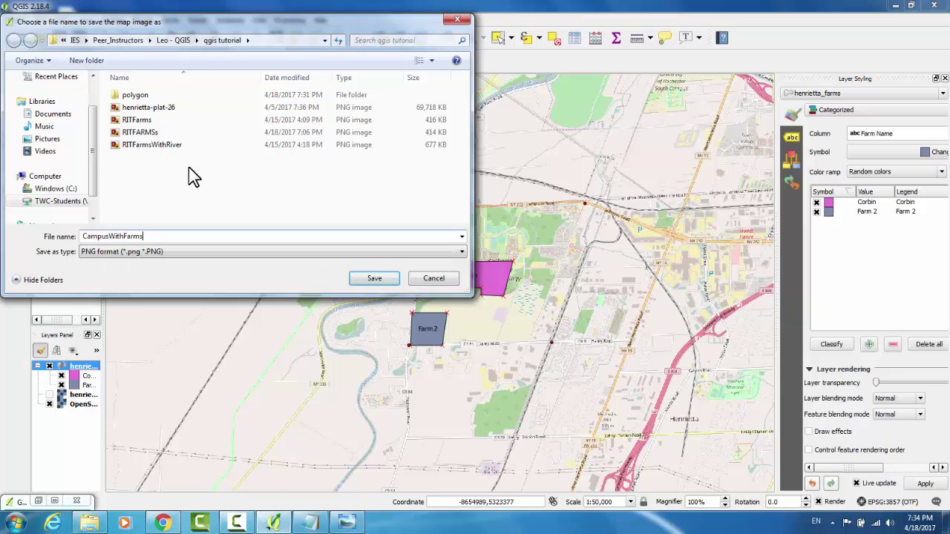
{"action": "left_click", "coordinate": [385, 281]}
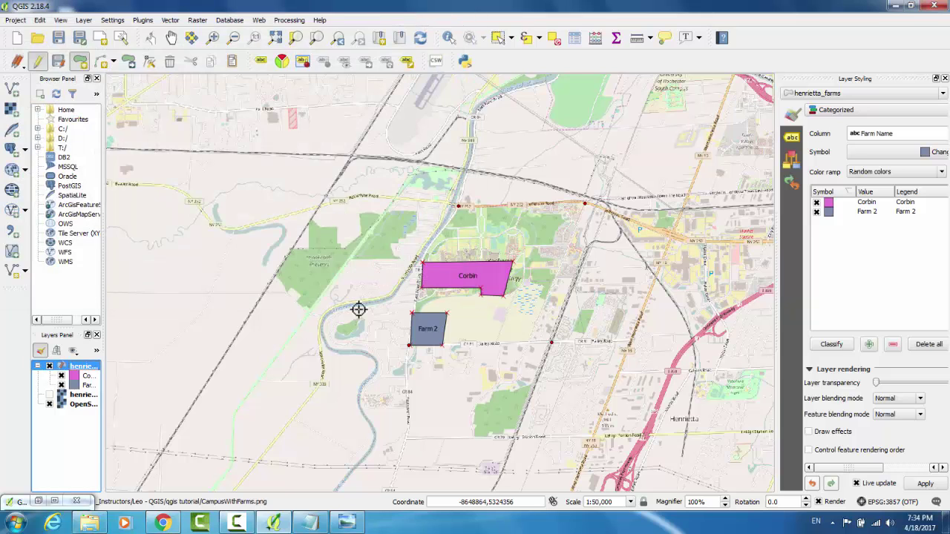
- Open CampusWithFarms.png from the qgis tutorial folder in Photo Viewer, then close the preview
{"action": "left_click", "coordinate": [90, 522]}
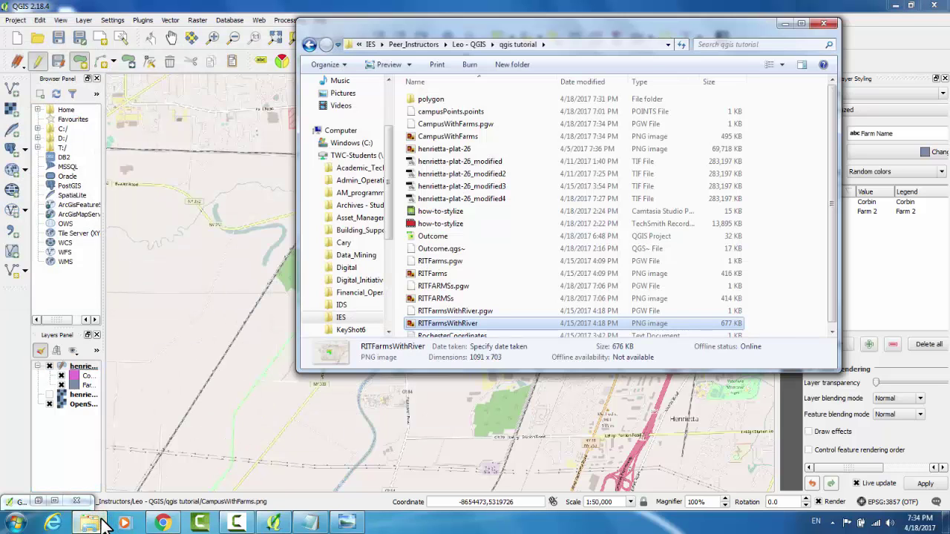
{"action": "scroll", "coordinate": [505, 271], "scroll_direction": "down", "scroll_amount": 1}
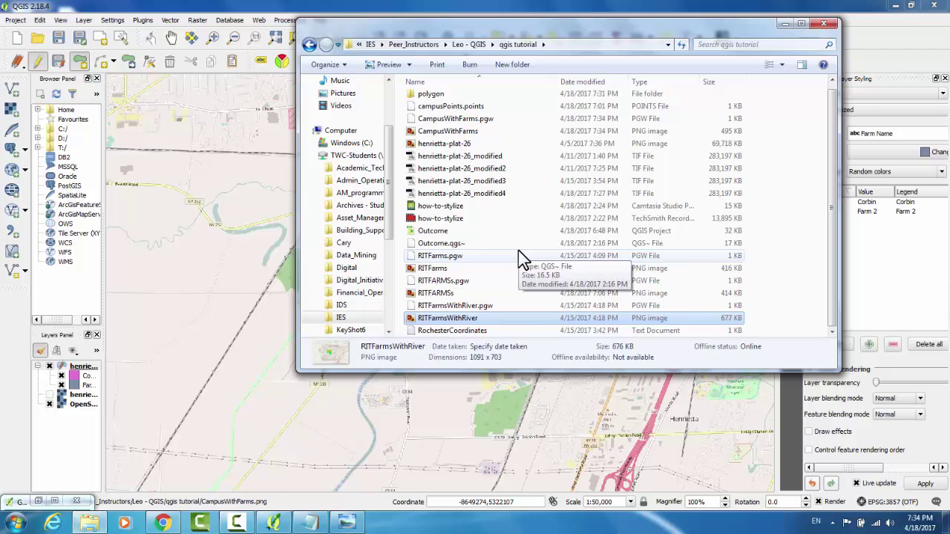
{"action": "scroll", "coordinate": [518, 250], "scroll_direction": "up", "scroll_amount": 1}
{"action": "double_click", "coordinate": [429, 135]}
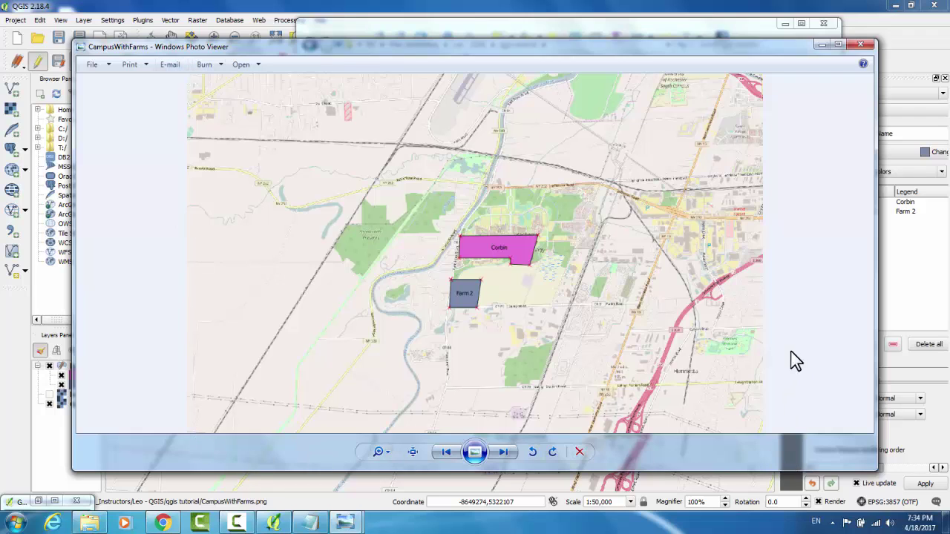
{"action": "left_click", "coordinate": [858, 46]}
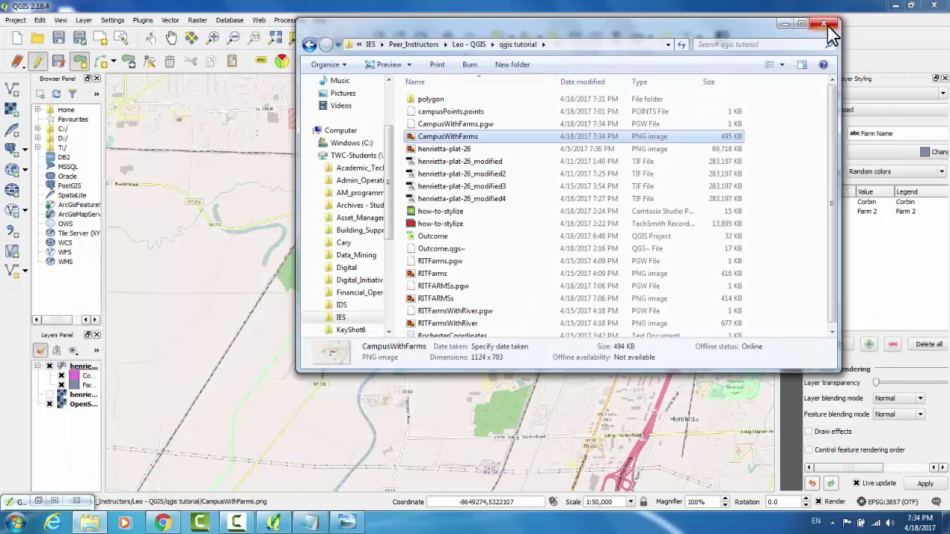
- Close the Explorer window to return to QGIS
{"action": "left_click", "coordinate": [829, 28]}
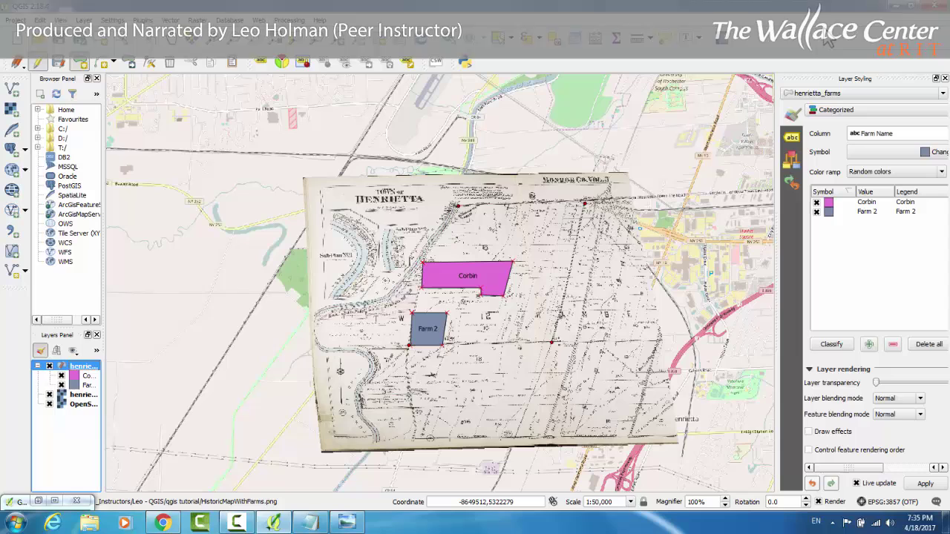